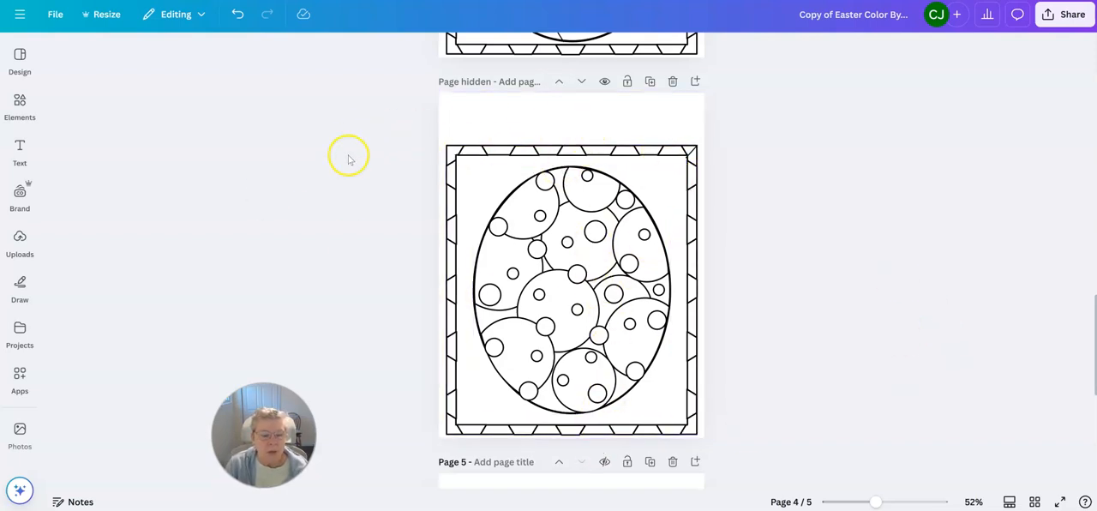
{"action": "left_click", "coordinate": [51, 15]}
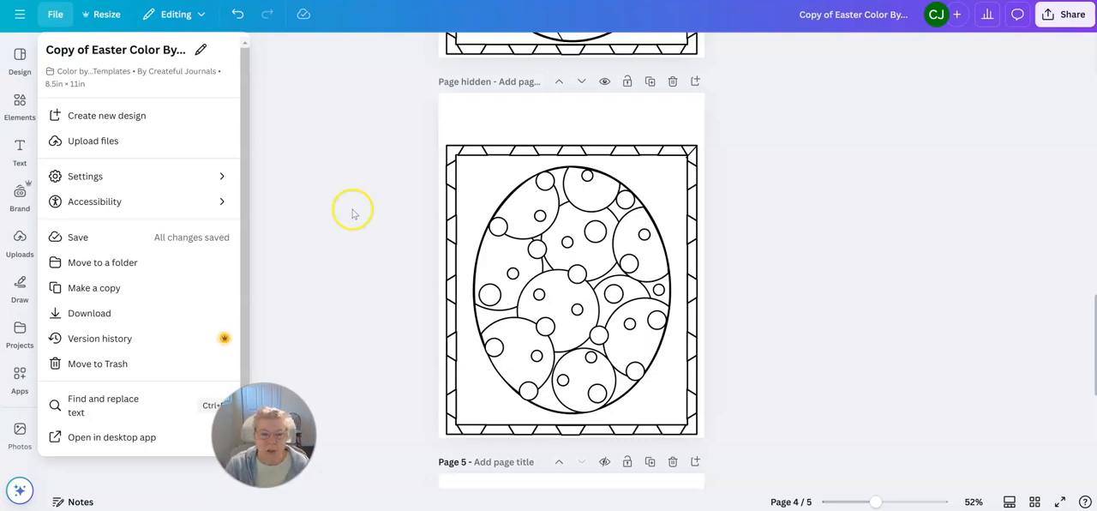
{"action": "left_click", "coordinate": [406, 146]}
Step: Duplicate page 2, the egg filled with slanted stripes and small circles
{"action": "scroll", "coordinate": [912, 366], "scroll_direction": "up", "scroll_amount": 5}
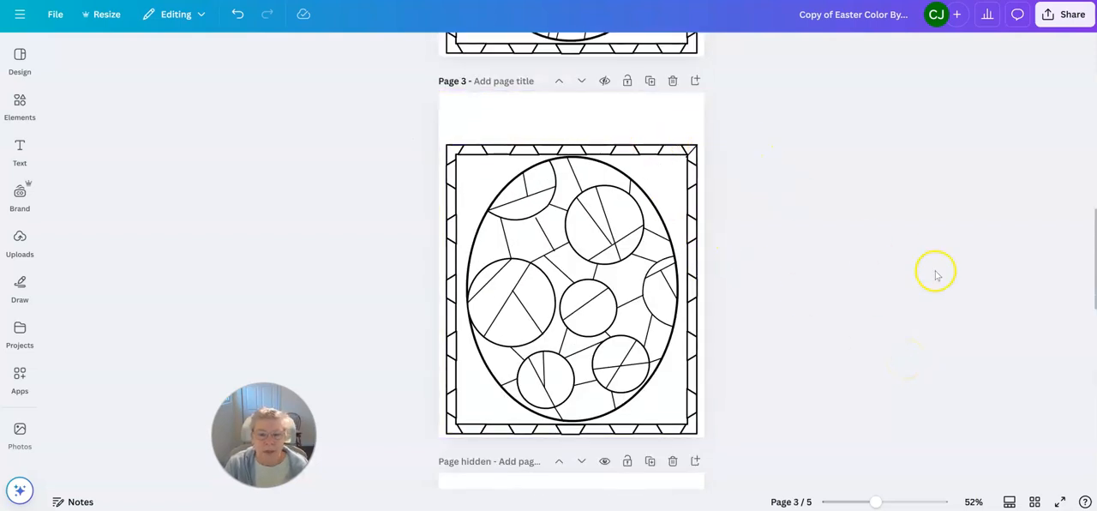
{"action": "scroll", "coordinate": [923, 281], "scroll_direction": "up", "scroll_amount": 4}
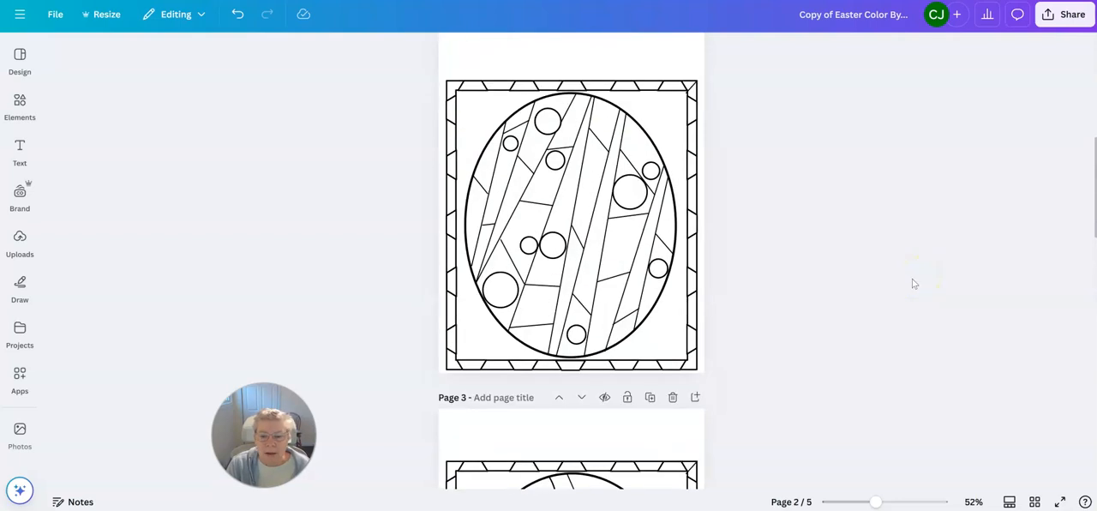
{"action": "scroll", "coordinate": [912, 282], "scroll_direction": "down", "scroll_amount": 2}
{"action": "scroll", "coordinate": [906, 279], "scroll_direction": "up", "scroll_amount": 3}
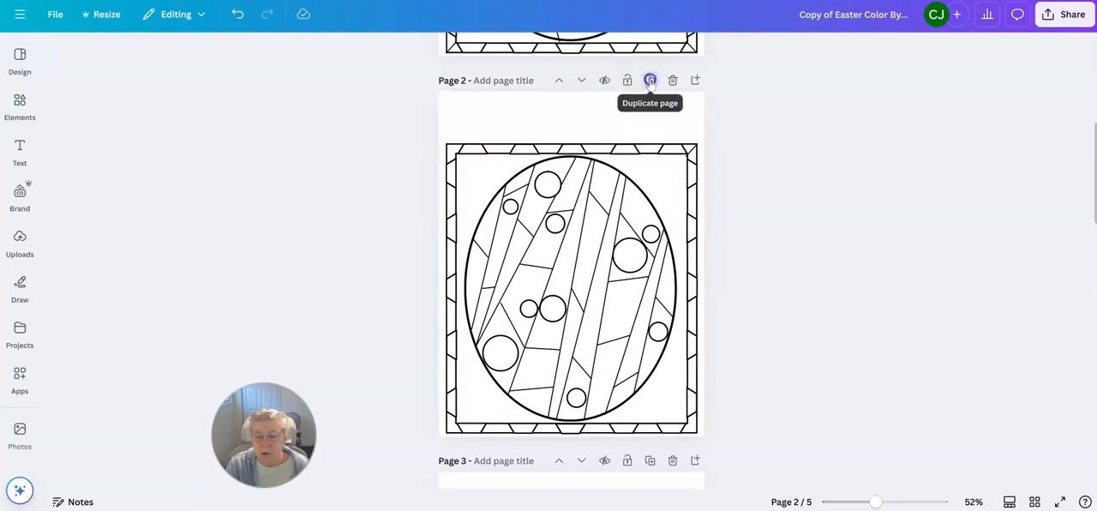
{"action": "left_click", "coordinate": [649, 80]}
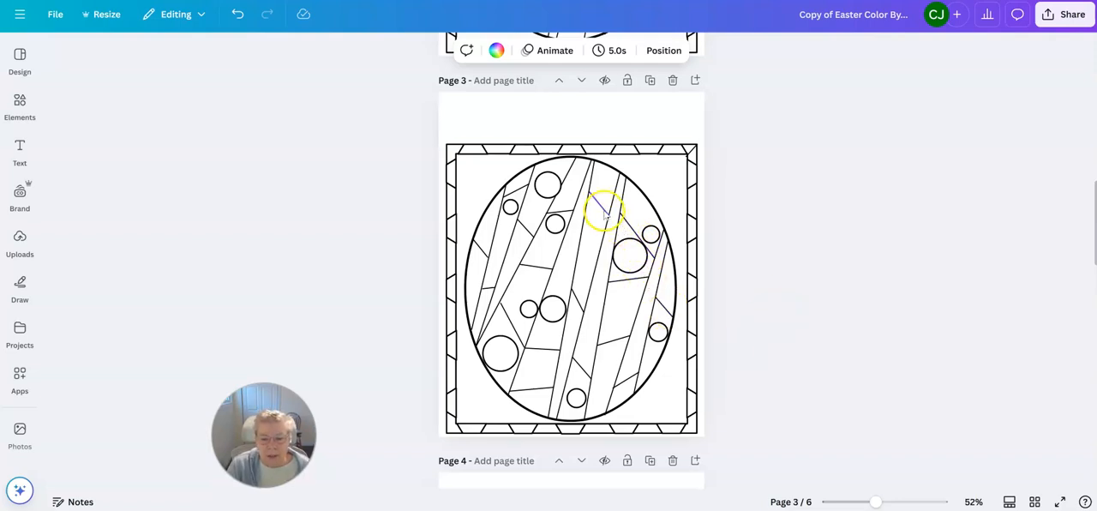
Step: Duplicate the circle near the egg's top on page 3, shrink the copy, and place it in the egg's lower-right stripe
{"action": "left_click", "coordinate": [555, 196]}
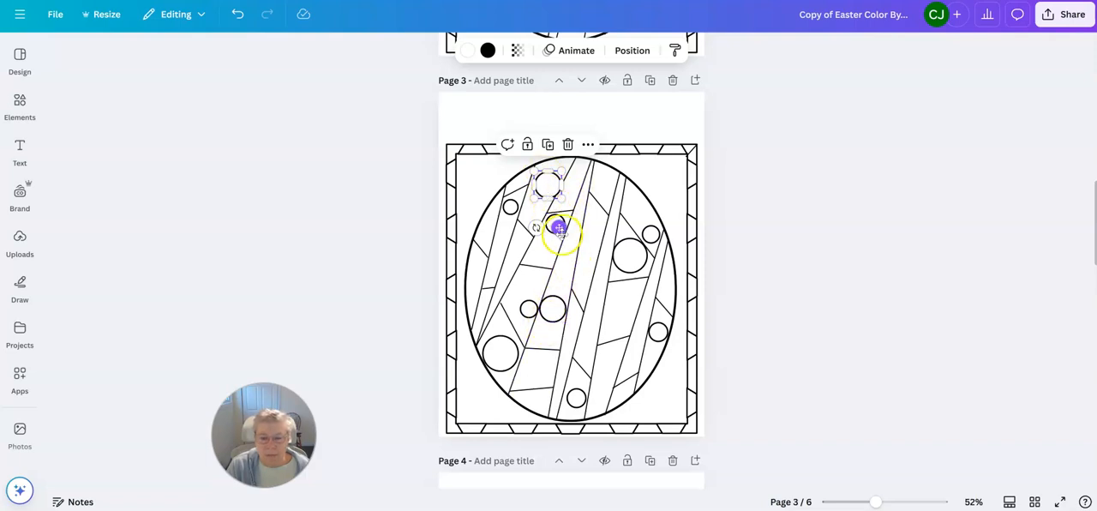
{"action": "left_click_drag", "start_coordinate": [557, 227], "coordinate": [620, 396]}
{"action": "left_click", "coordinate": [635, 374]}
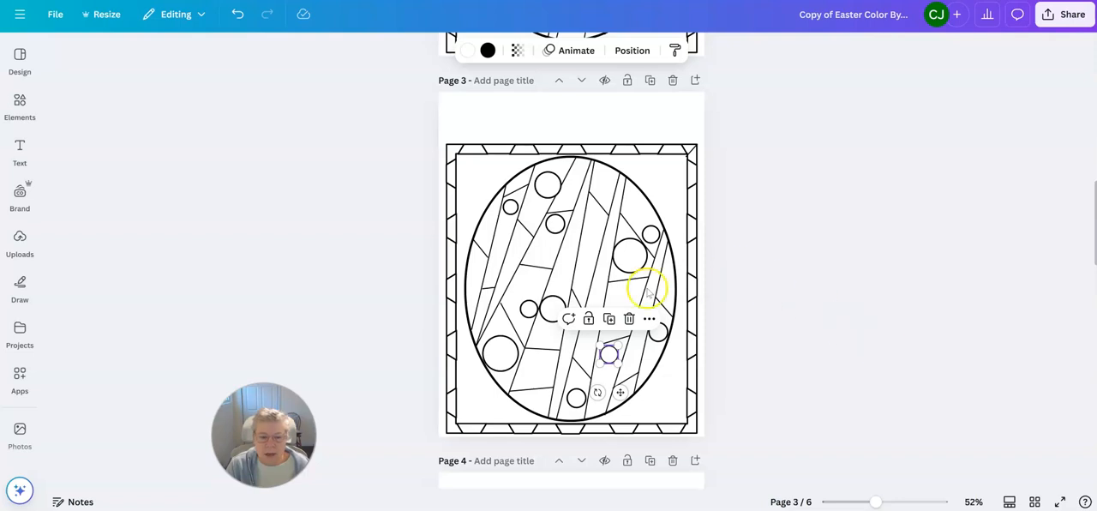
{"action": "left_click", "coordinate": [544, 182]}
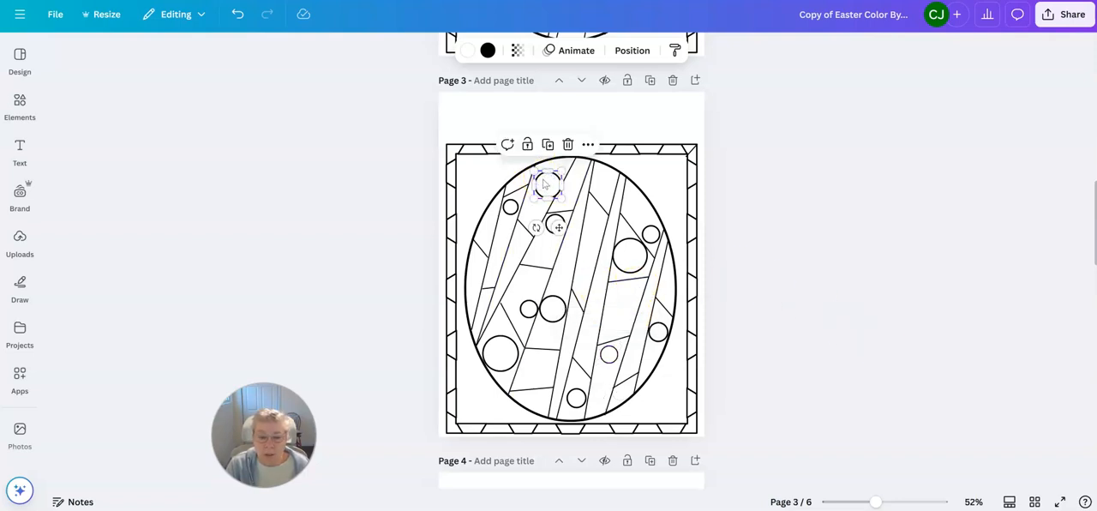
{"action": "left_click", "coordinate": [546, 194]}
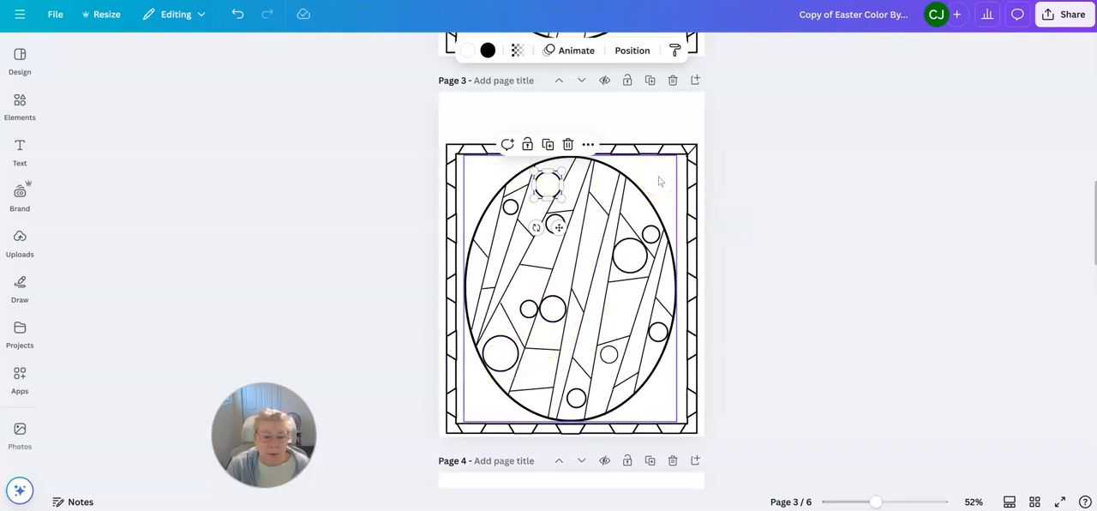
{"action": "left_click", "coordinate": [654, 122]}
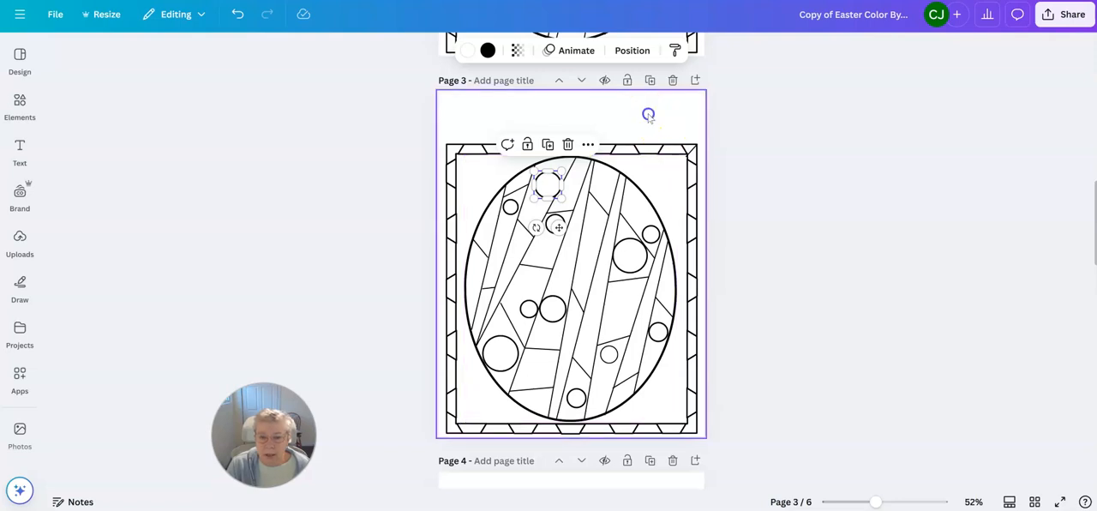
{"action": "left_click", "coordinate": [632, 225]}
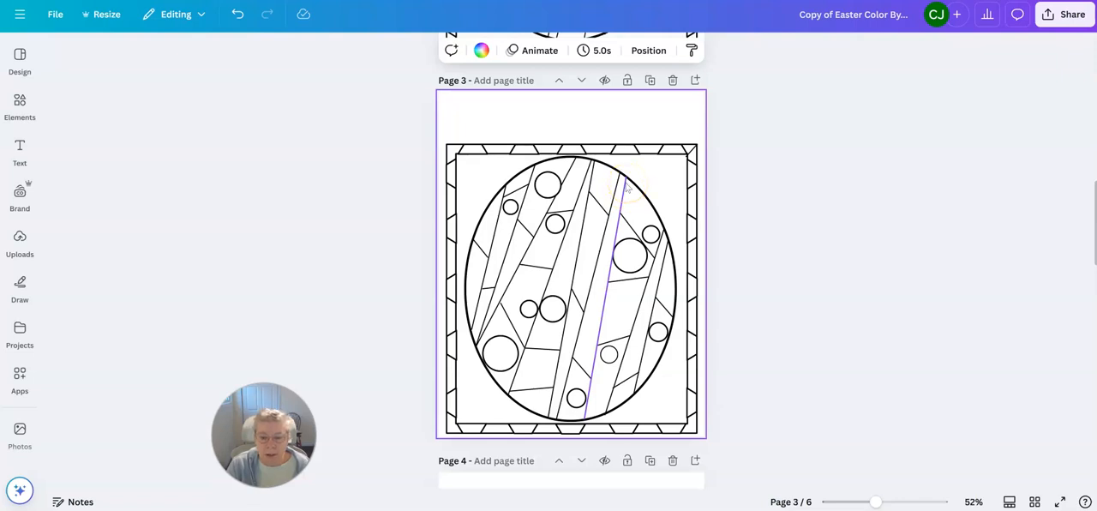
Step: Shorten the long slanted line to end at the cross line below the large circle, and extend the diagonal above toward the neighbouring long line
{"action": "left_click", "coordinate": [627, 186]}
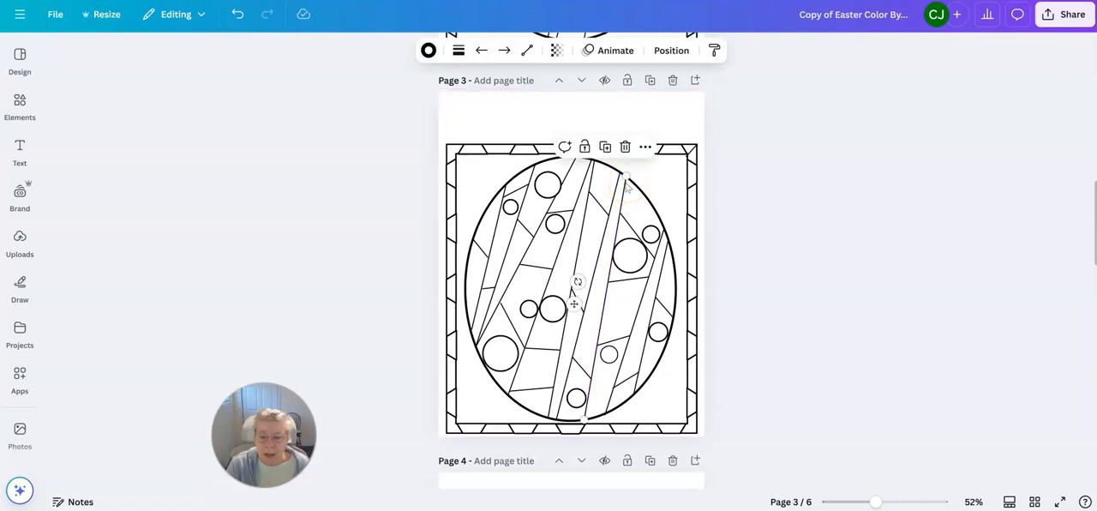
{"action": "left_click", "coordinate": [624, 176]}
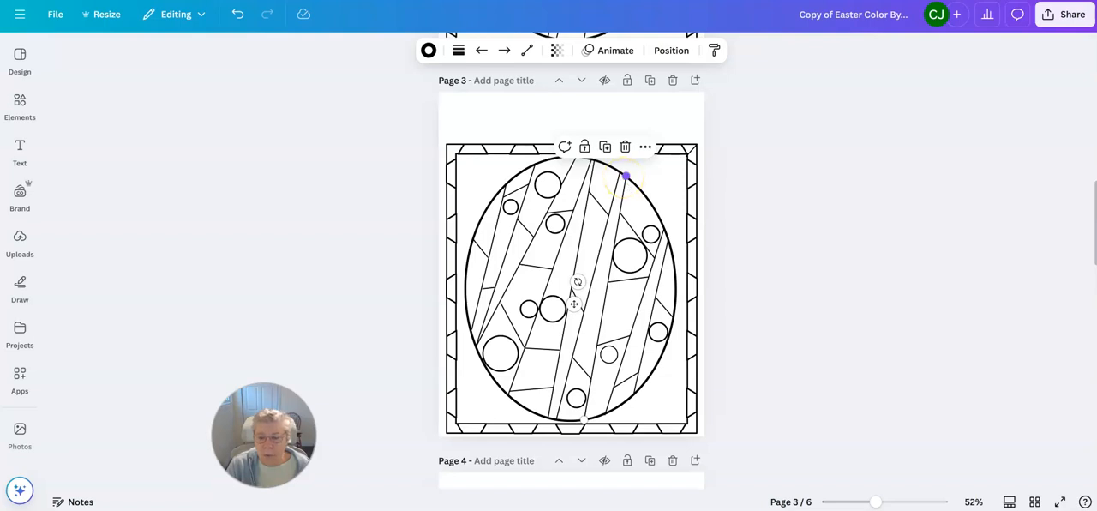
{"action": "left_click_drag", "start_coordinate": [624, 177], "coordinate": [604, 283]}
{"action": "left_click", "coordinate": [773, 248]}
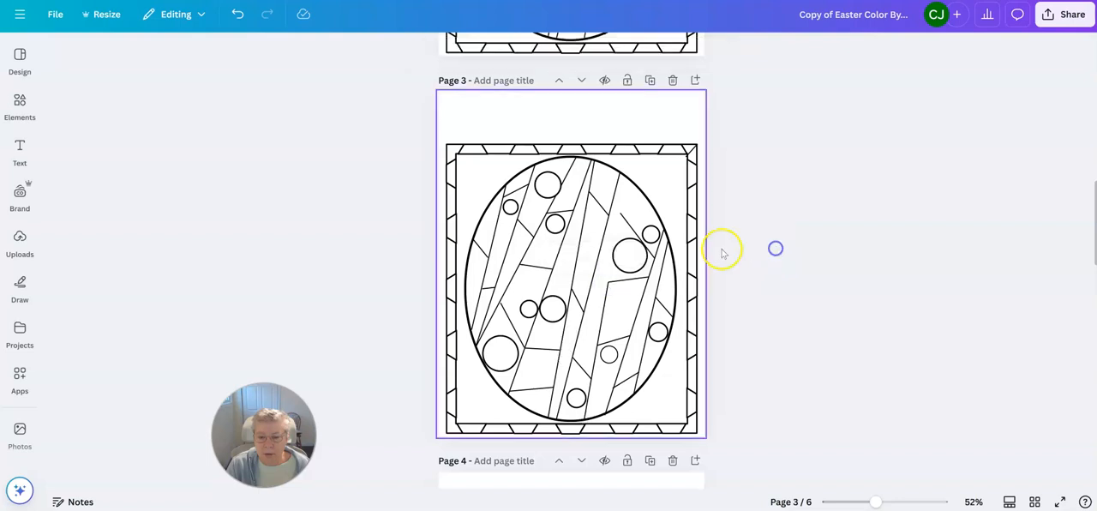
{"action": "left_click", "coordinate": [625, 223]}
{"action": "left_click_drag", "start_coordinate": [619, 213], "coordinate": [615, 207]}
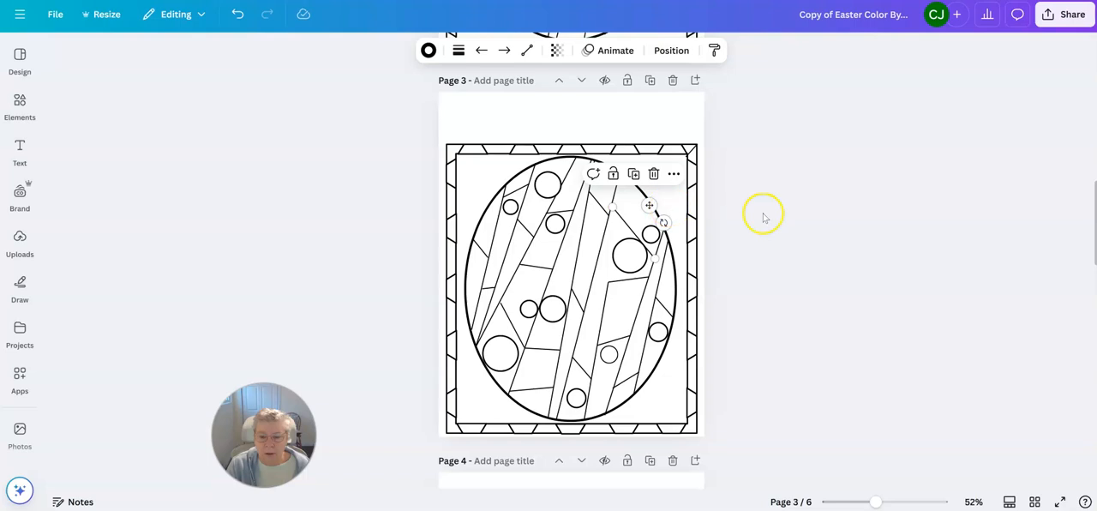
Step: Duplicate the diagonal line, move the copy below the large circle, and end it on the long stripe line to its right
{"action": "left_click", "coordinate": [633, 174]}
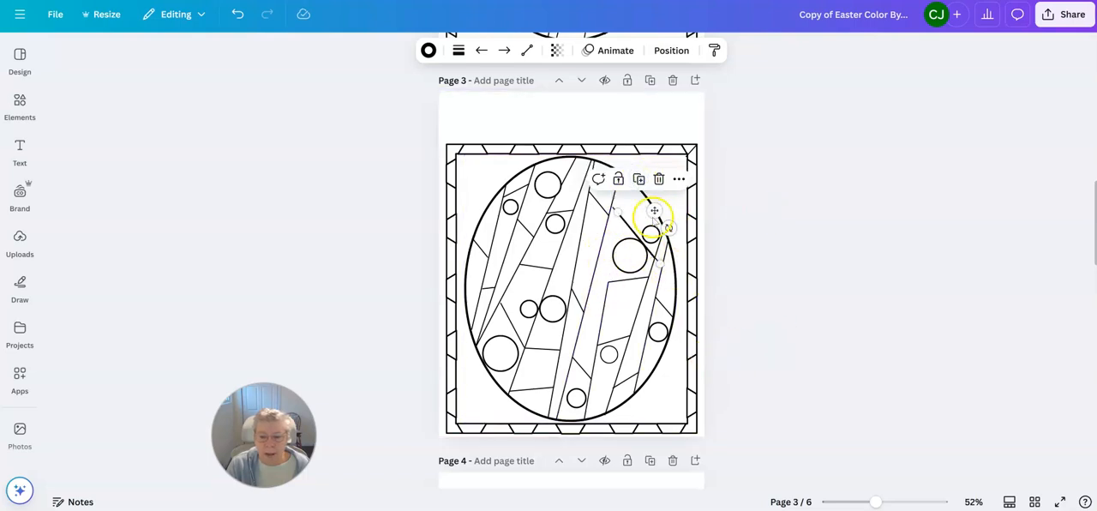
{"action": "left_click_drag", "start_coordinate": [653, 212], "coordinate": [635, 262]}
{"action": "left_click_drag", "start_coordinate": [640, 313], "coordinate": [635, 318]}
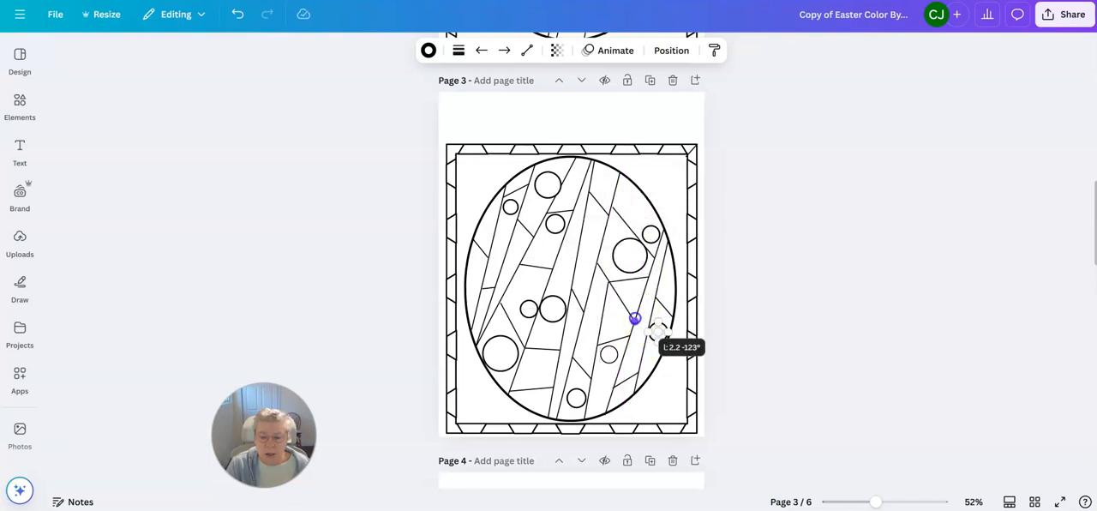
{"action": "left_click", "coordinate": [790, 293]}
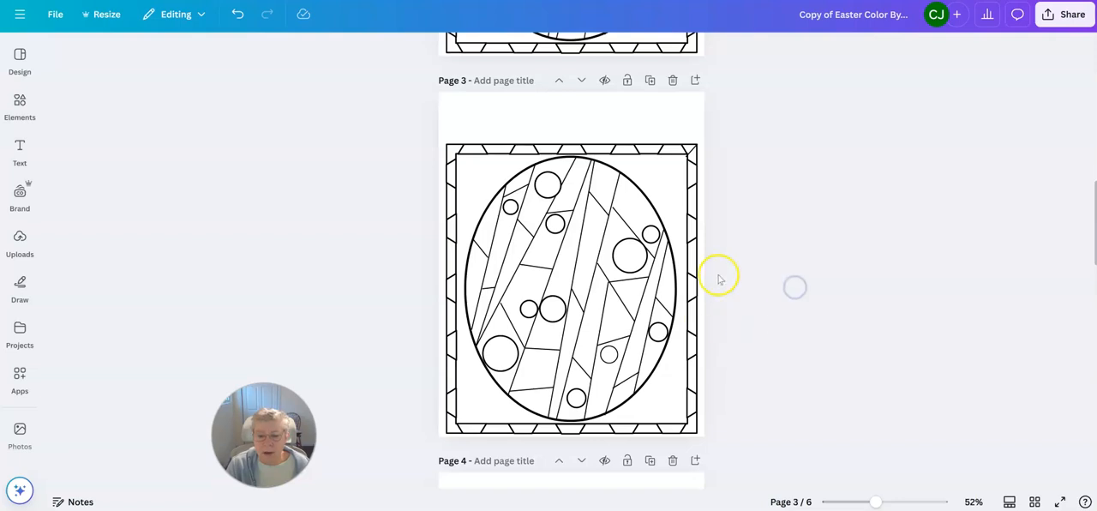
Step: Adjust the upper end of the original diagonal line so it meets the long slanted line beside it
{"action": "left_click", "coordinate": [620, 216]}
{"action": "left_click_drag", "start_coordinate": [611, 204], "coordinate": [611, 203]}
{"action": "left_click", "coordinate": [790, 190]}
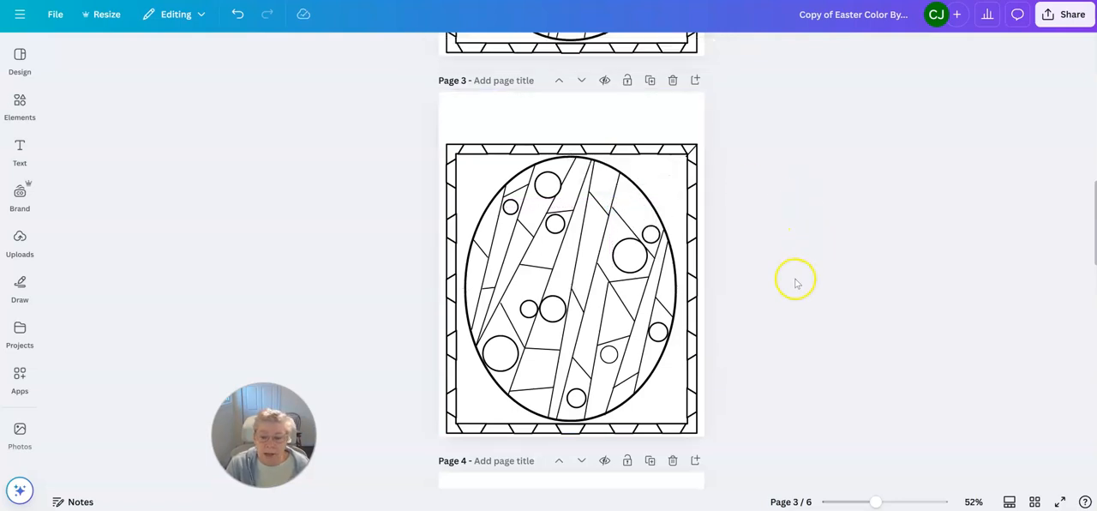
Step: Shorten the copied diagonal so it only bridges the long slanted line and the corner of the cross line below the large circle
{"action": "left_click", "coordinate": [619, 293]}
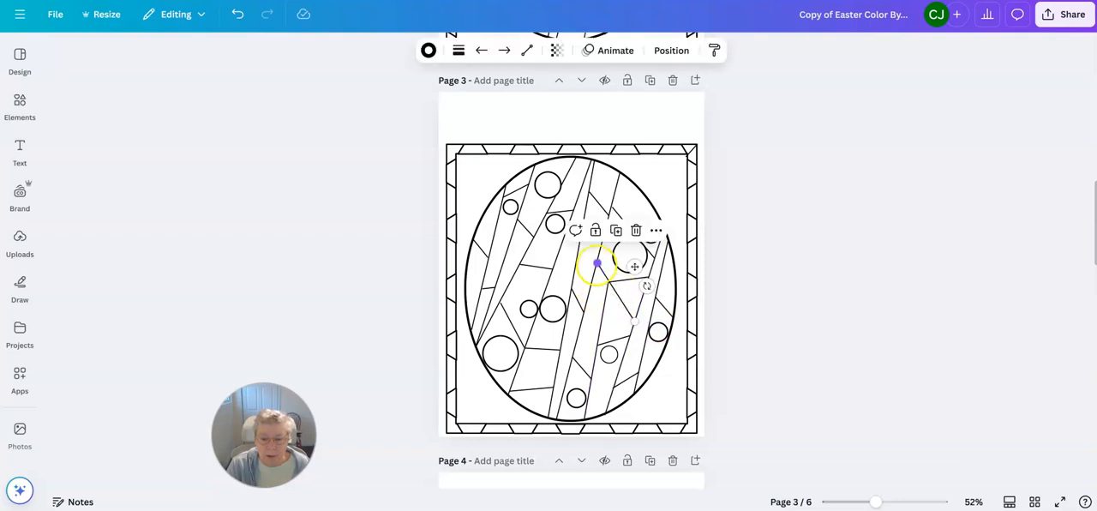
{"action": "left_click_drag", "start_coordinate": [597, 263], "coordinate": [608, 282]}
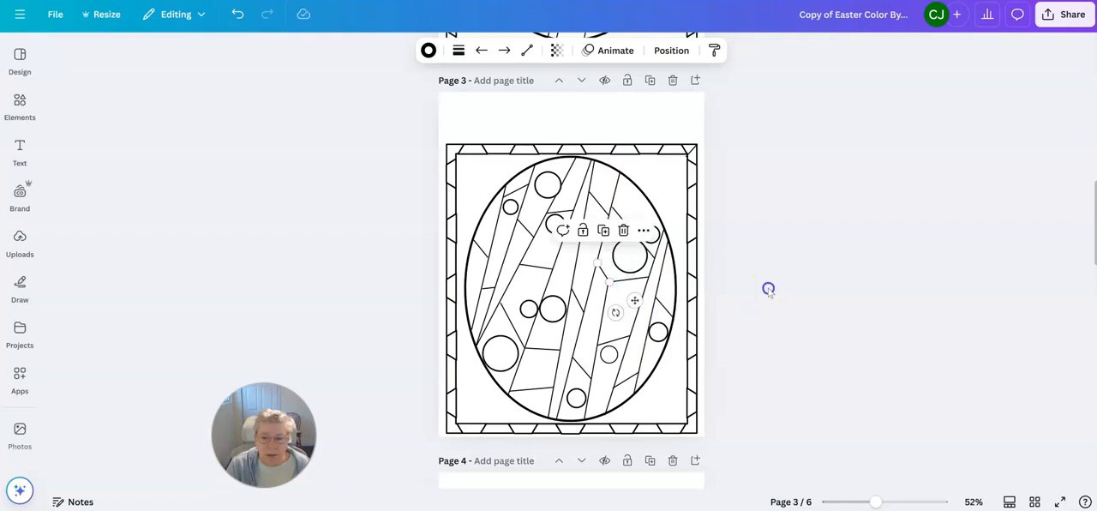
{"action": "left_click", "coordinate": [766, 289]}
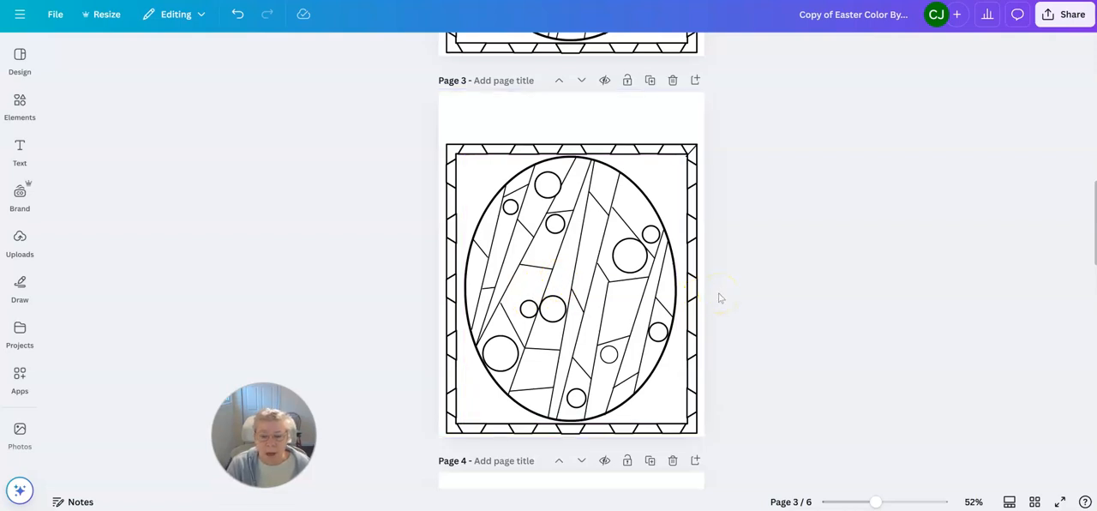
Step: On page 4, duplicate the steep line in the upper-right circle and re-angle the copy from the circle's top to its right edge
{"action": "scroll", "coordinate": [718, 295], "scroll_direction": "down", "scroll_amount": 5}
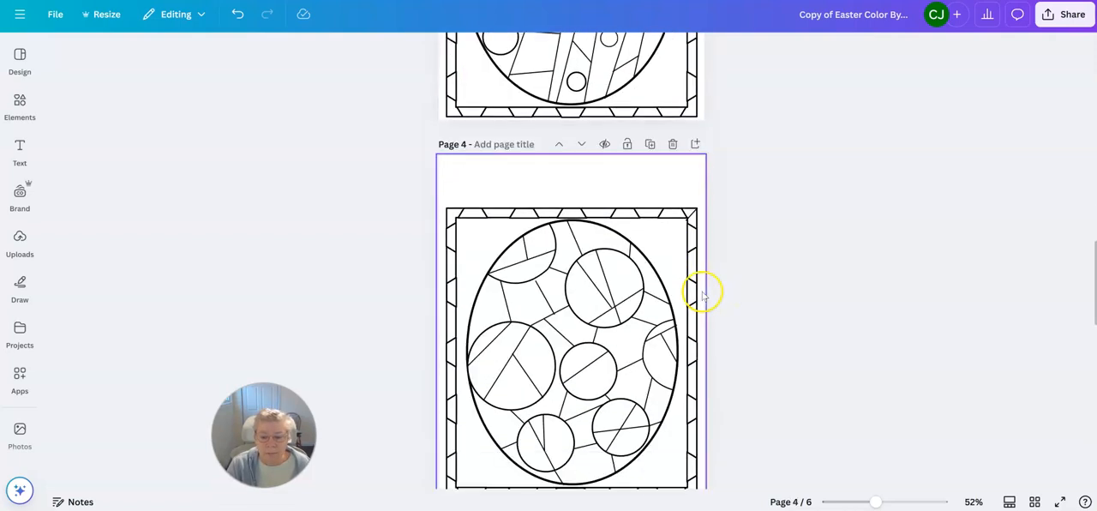
{"action": "scroll", "coordinate": [703, 293], "scroll_direction": "down", "scroll_amount": 1}
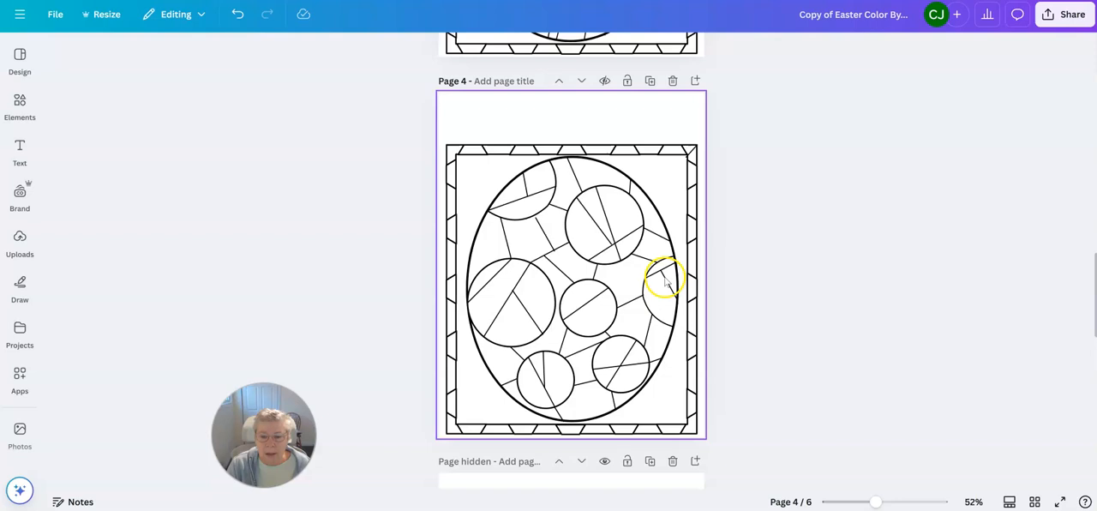
{"action": "left_click", "coordinate": [605, 214]}
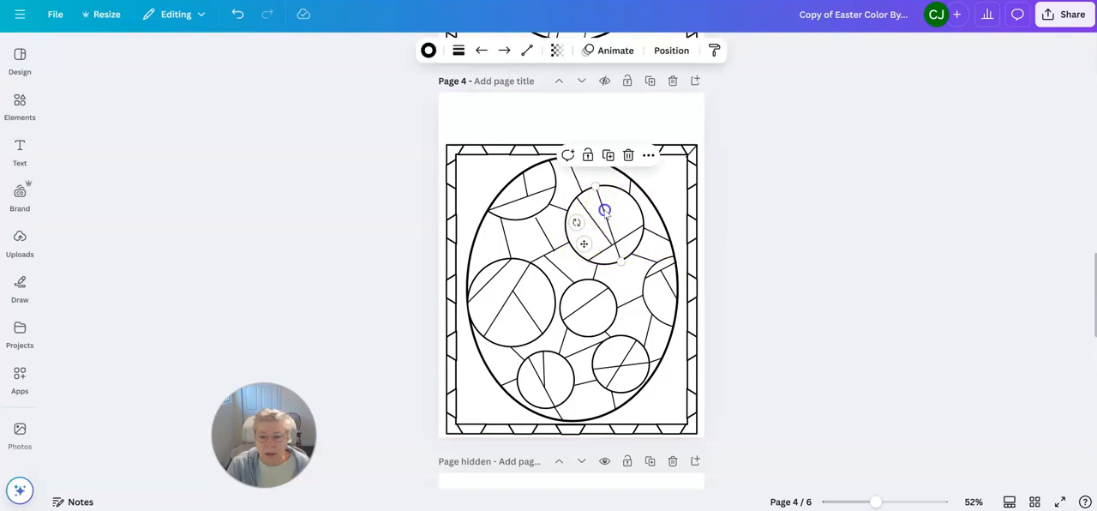
{"action": "left_click", "coordinate": [608, 154]}
{"action": "left_click_drag", "start_coordinate": [639, 272], "coordinate": [640, 228]}
{"action": "left_click_drag", "start_coordinate": [599, 191], "coordinate": [595, 187]}
{"action": "left_click", "coordinate": [815, 207]}
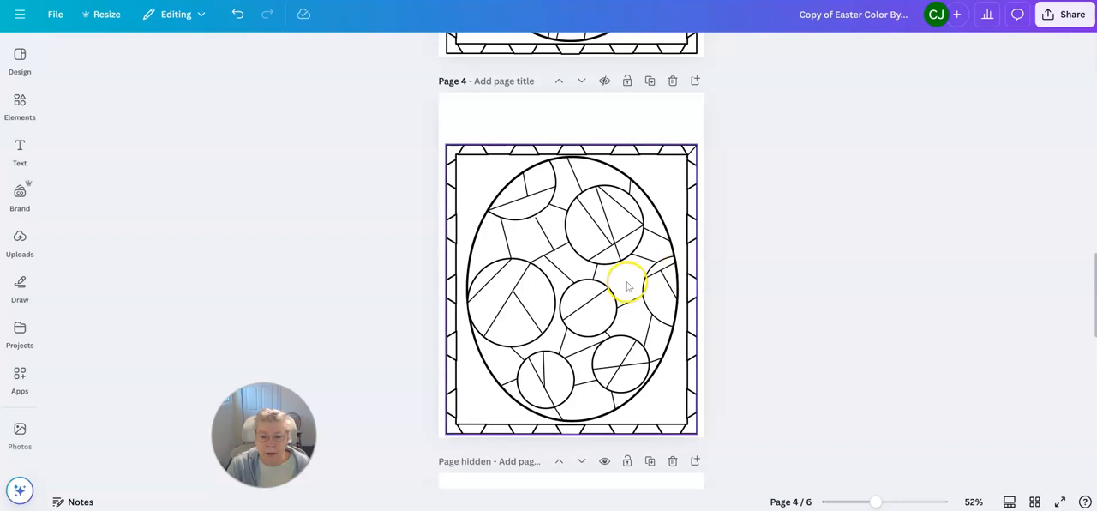
Step: Move the lower-left end of the upper-right circle's cross line slightly upward and adjust the diagonal's lower end to meet that line
{"action": "left_click", "coordinate": [591, 260]}
{"action": "left_click_drag", "start_coordinate": [588, 259], "coordinate": [582, 251]}
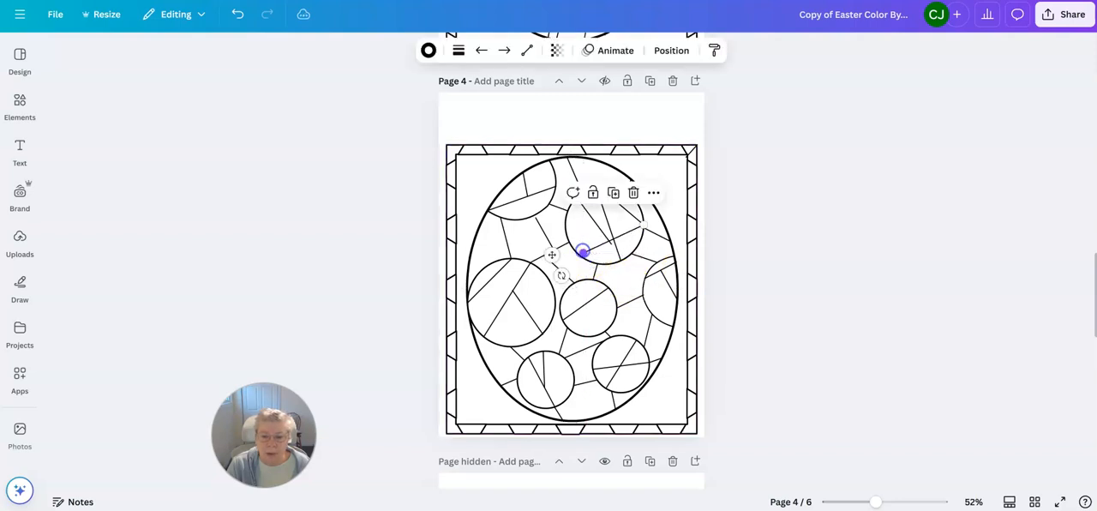
{"action": "left_click", "coordinate": [603, 234]}
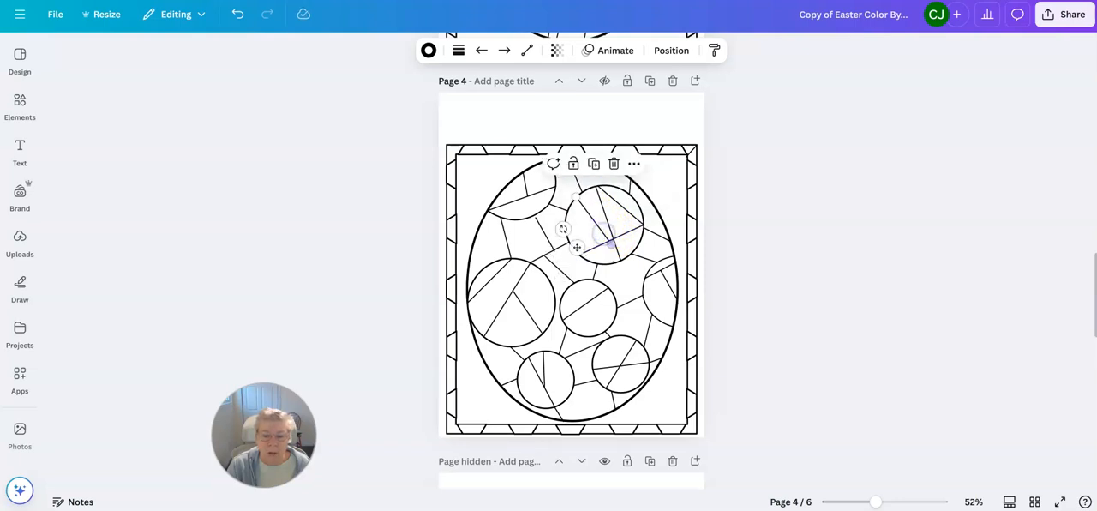
{"action": "left_click_drag", "start_coordinate": [610, 246], "coordinate": [612, 244]}
{"action": "left_click", "coordinate": [724, 249]}
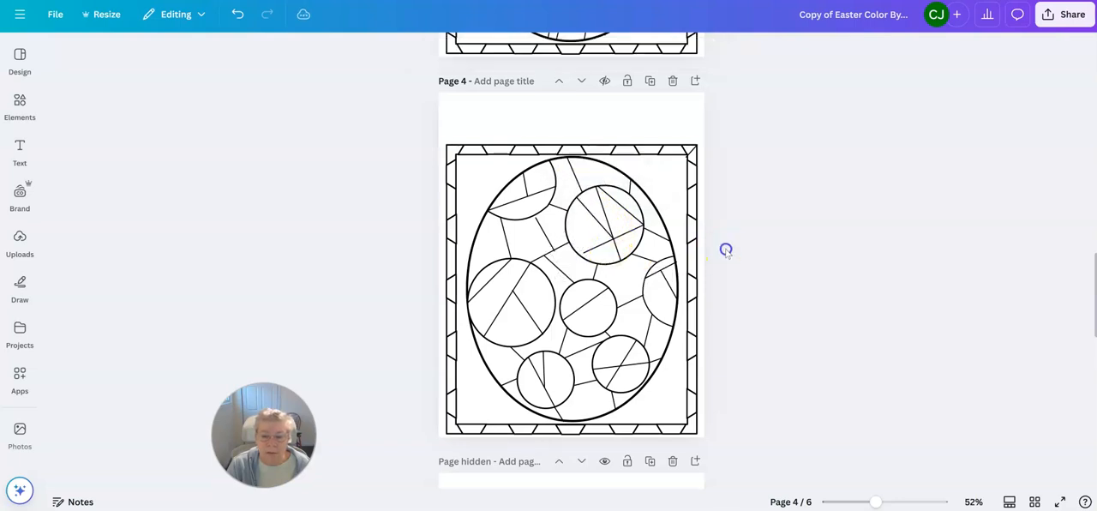
Step: Duplicate the circle's left diagonal and re-angle the copy from the diagonal's upper end to the cross line's lower-left end
{"action": "left_click", "coordinate": [597, 224]}
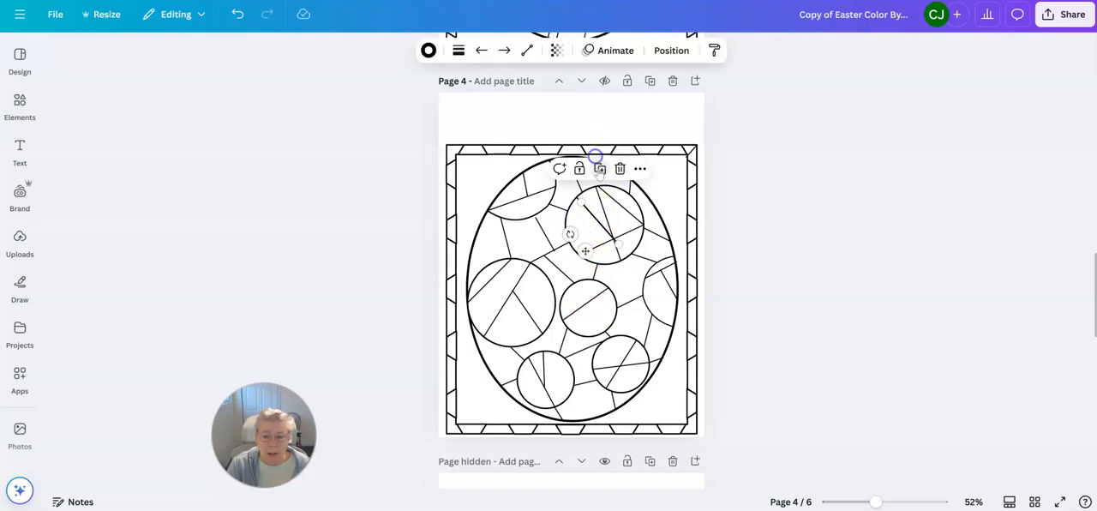
{"action": "left_click_drag", "start_coordinate": [616, 237], "coordinate": [581, 249]}
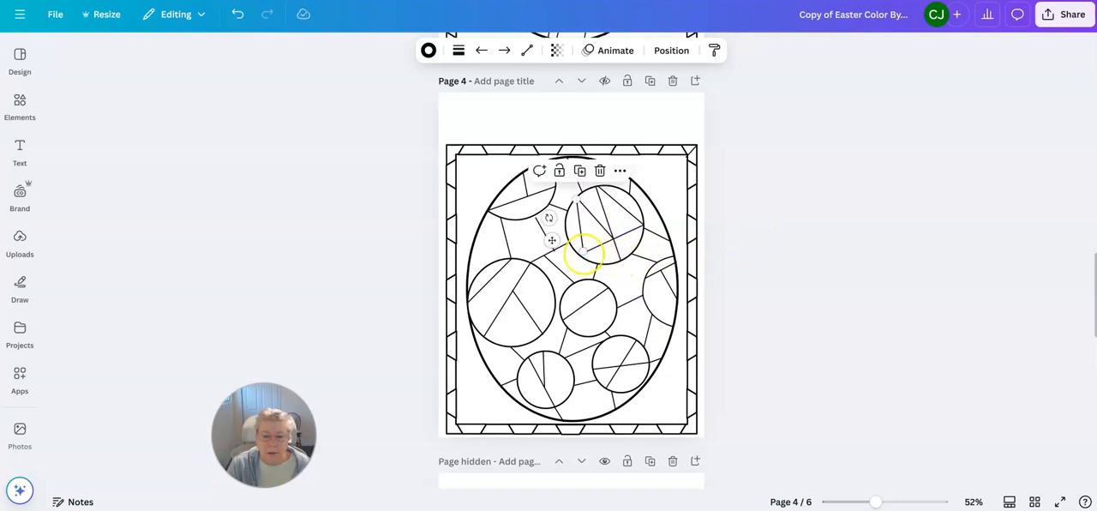
{"action": "left_click_drag", "start_coordinate": [582, 255], "coordinate": [582, 255]}
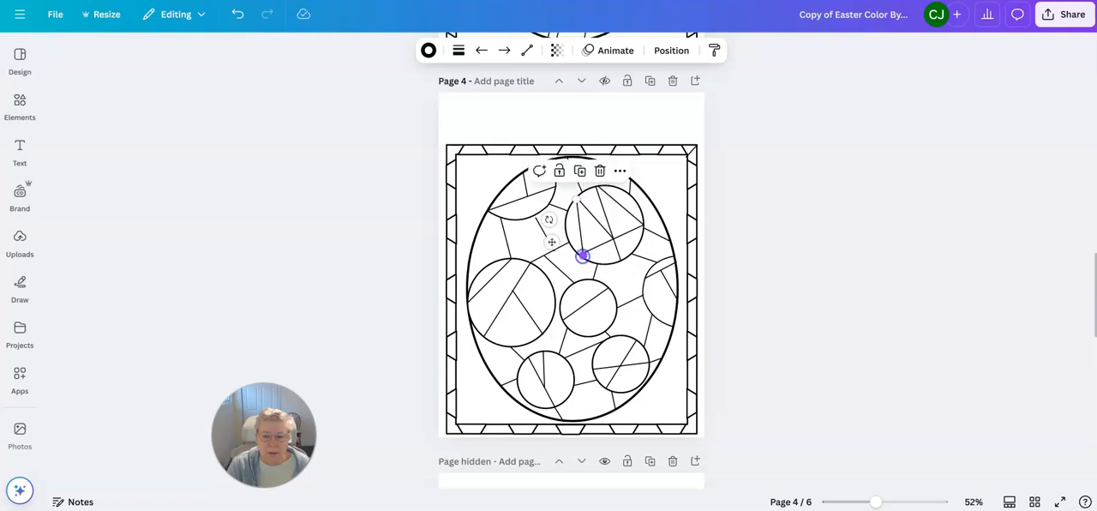
{"action": "left_click", "coordinate": [760, 246]}
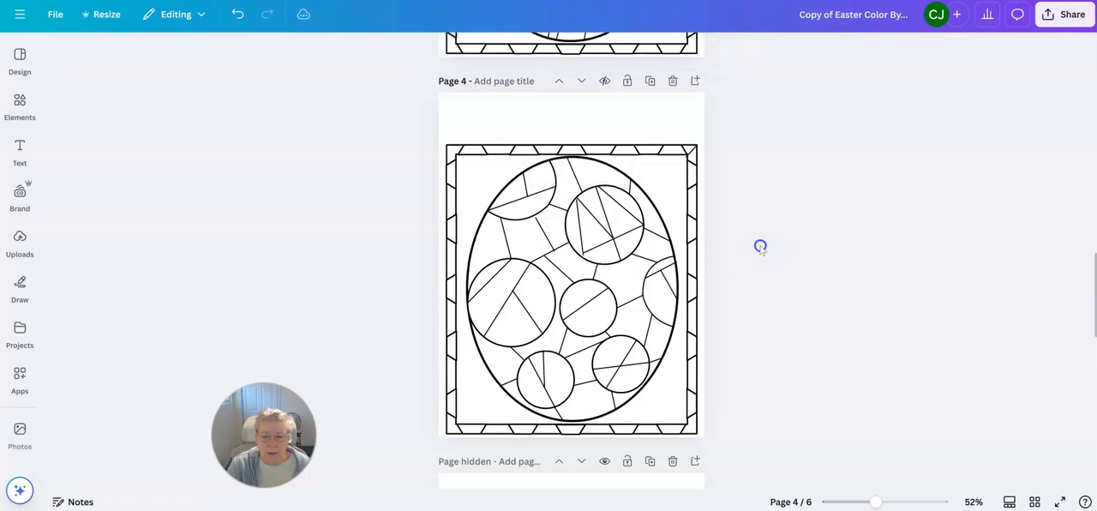
{"action": "left_click", "coordinate": [586, 256]}
{"action": "left_click_drag", "start_coordinate": [583, 254], "coordinate": [581, 248]}
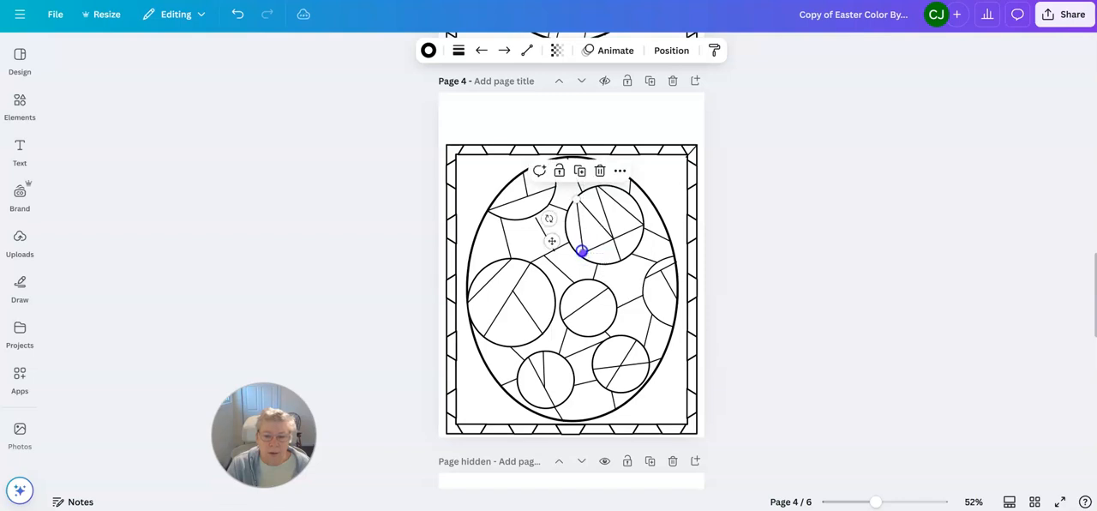
{"action": "left_click", "coordinate": [709, 246]}
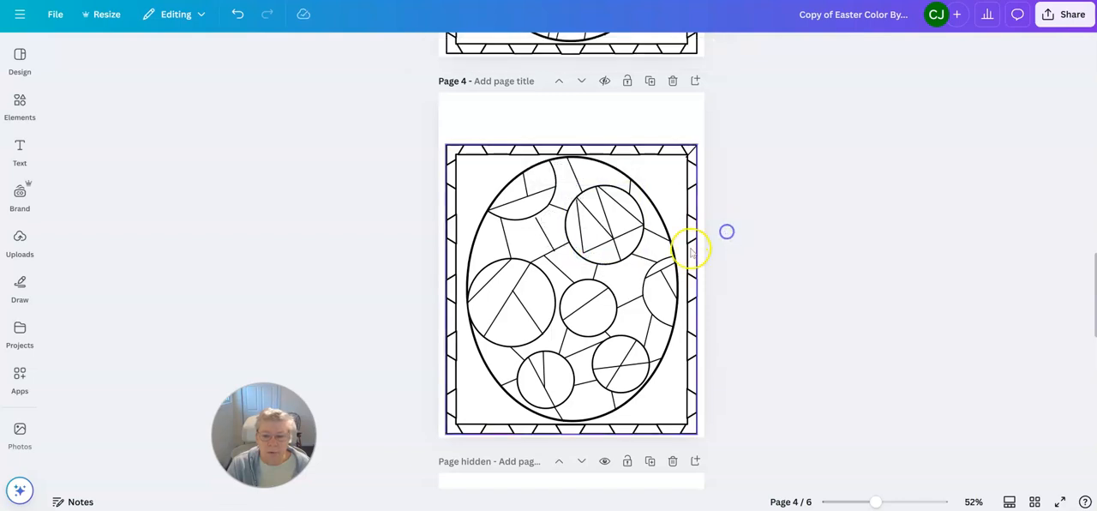
Step: Fine-tune the lower ends of the left line and the cross line so they meet at the upper-right circle's lower-left edge
{"action": "left_click", "coordinate": [586, 233]}
{"action": "mouse_move", "coordinate": [576, 259]}
{"action": "left_mouse_down"}
{"action": "mouse_move", "coordinate": [593, 256]}
{"action": "mouse_move", "coordinate": [579, 256]}
{"action": "left_mouse_up"}
{"action": "left_click_drag", "start_coordinate": [583, 255], "coordinate": [582, 255]}
{"action": "left_click", "coordinate": [711, 244]}
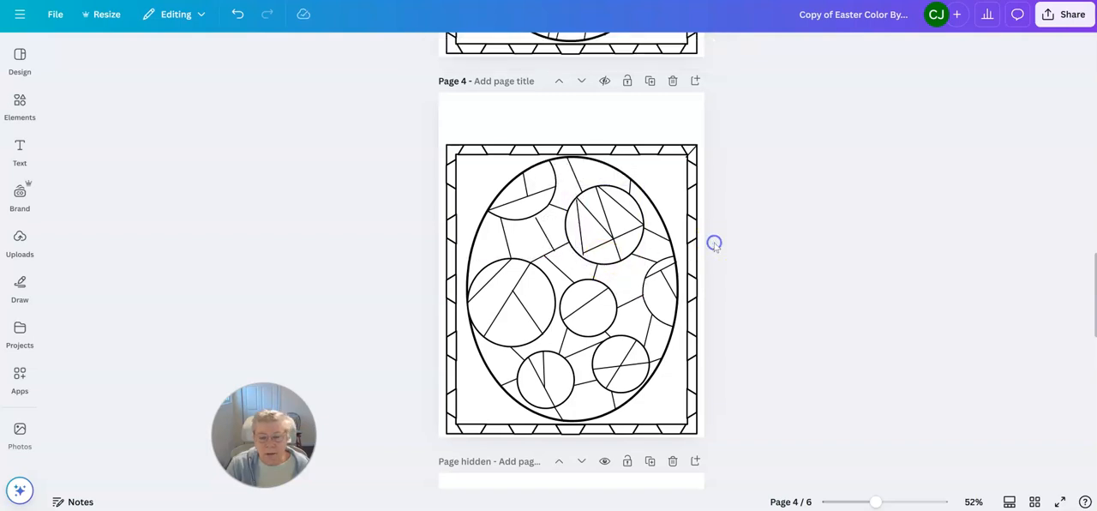
{"action": "left_click", "coordinate": [598, 250]}
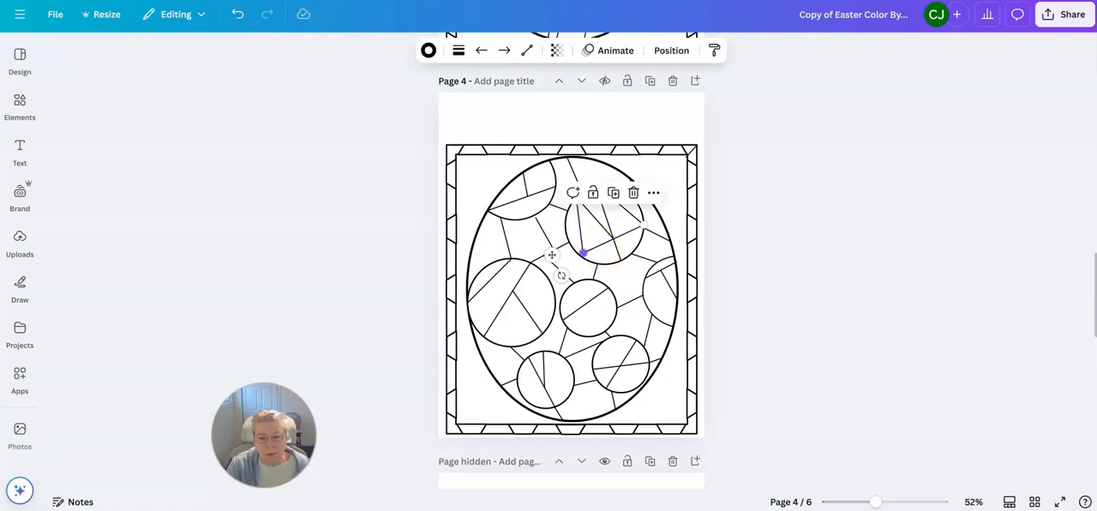
{"action": "left_click_drag", "start_coordinate": [582, 255], "coordinate": [580, 252]}
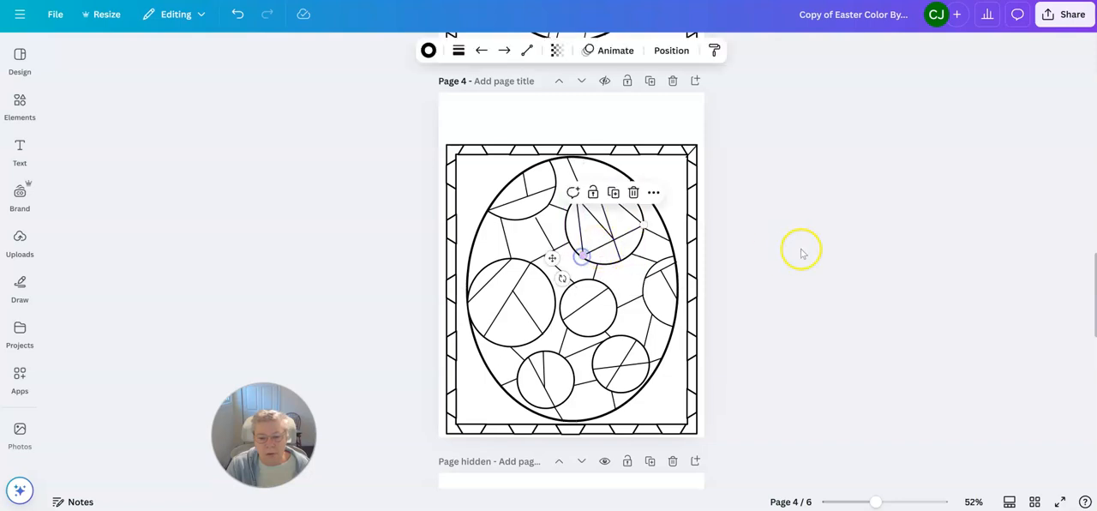
{"action": "left_click", "coordinate": [800, 250]}
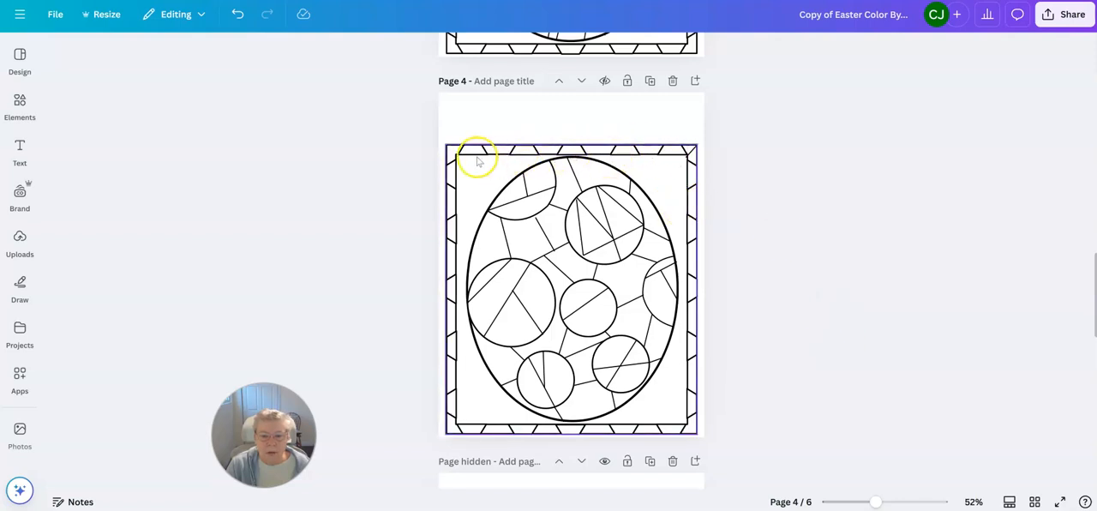
Step: Try shifting the rectangular frame around the egg sideways on page 4, and undo the move
{"action": "left_click", "coordinate": [452, 146]}
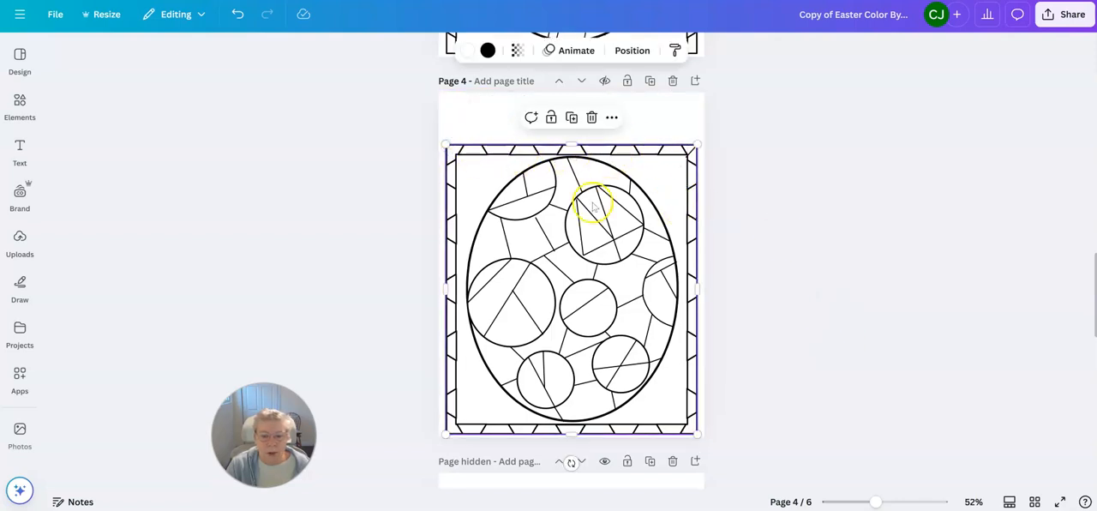
{"action": "left_click", "coordinate": [688, 118]}
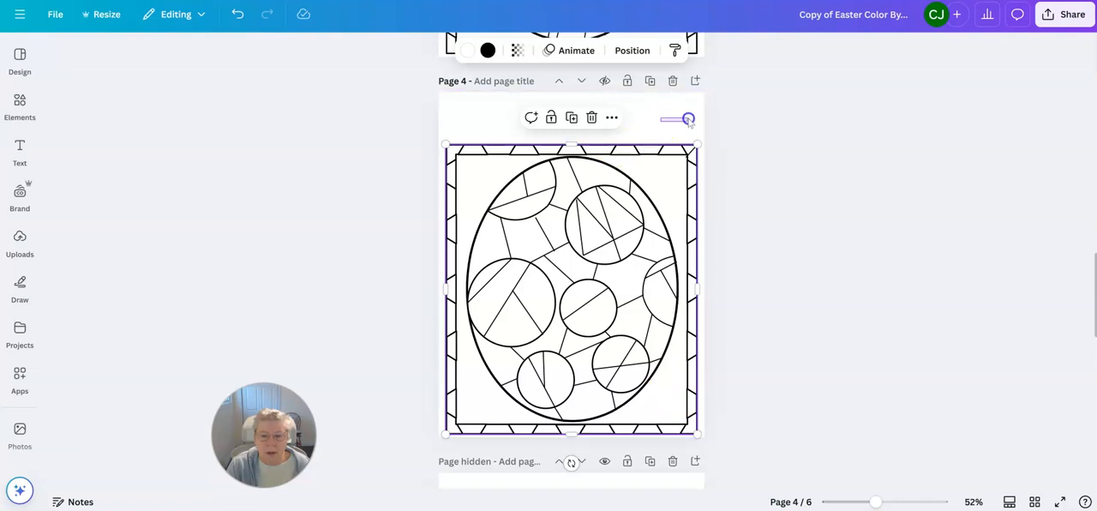
{"action": "left_click", "coordinate": [501, 145]}
{"action": "left_click", "coordinate": [501, 145]}
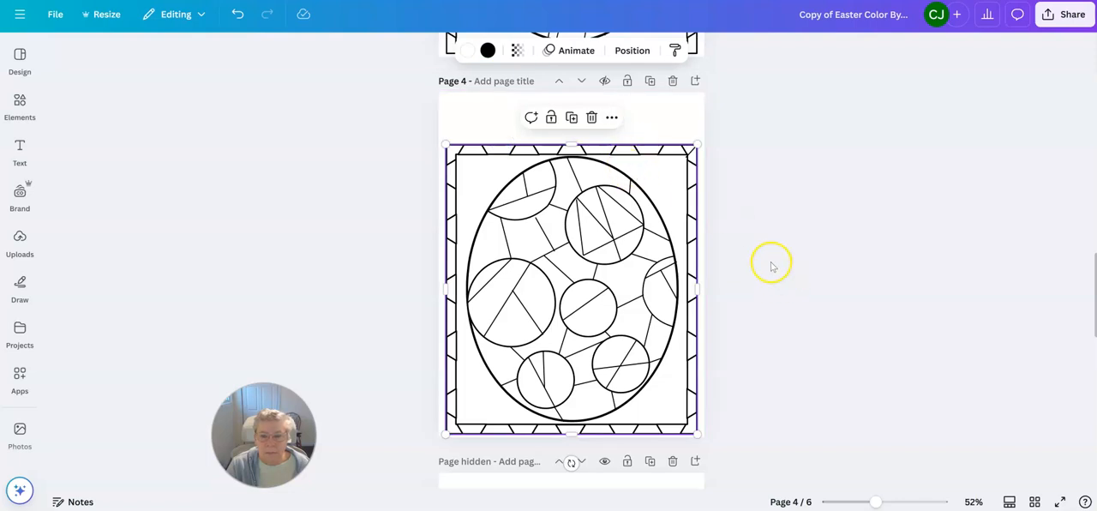
{"action": "left_click_drag", "start_coordinate": [678, 180], "coordinate": [743, 178]}
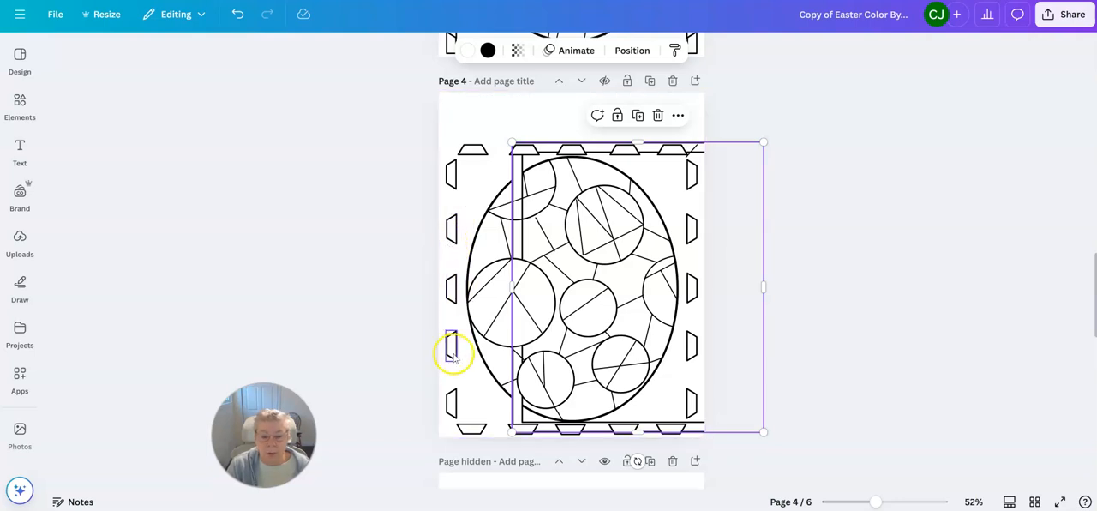
{"action": "left_click", "coordinate": [237, 15]}
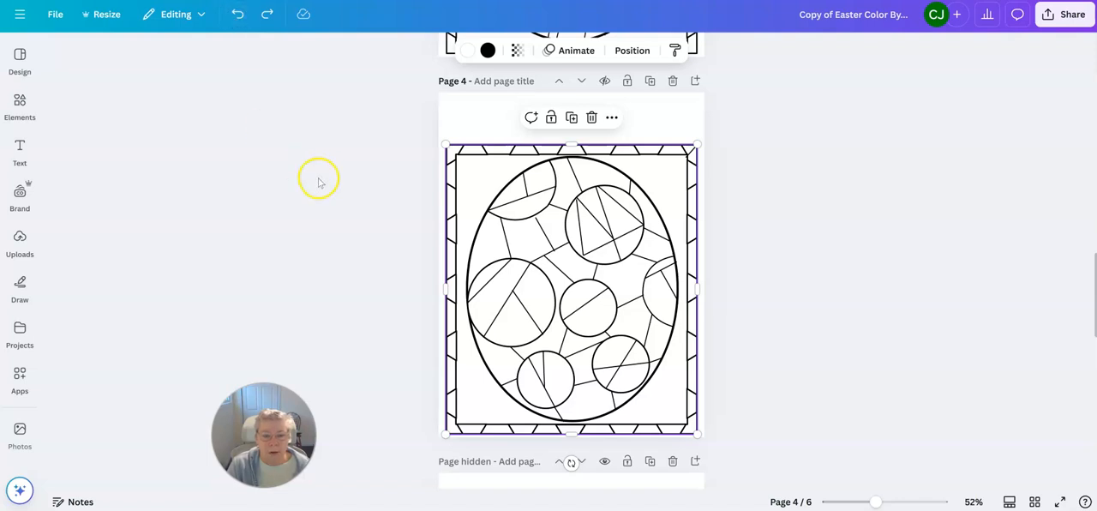
Step: Look at the lock options available for the rectangular frame on page 4
{"action": "left_click", "coordinate": [611, 117]}
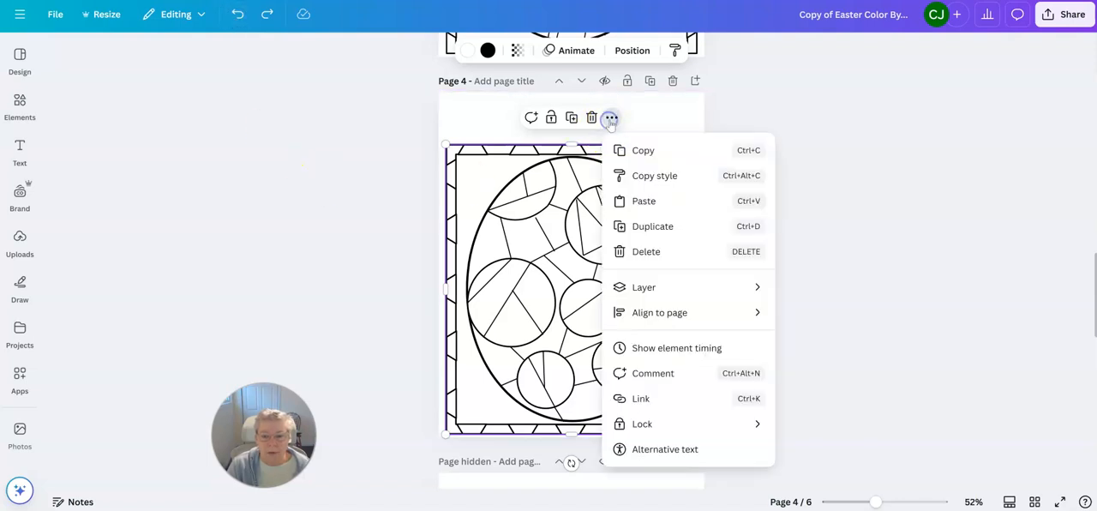
{"action": "mouse_move", "coordinate": [639, 428]}
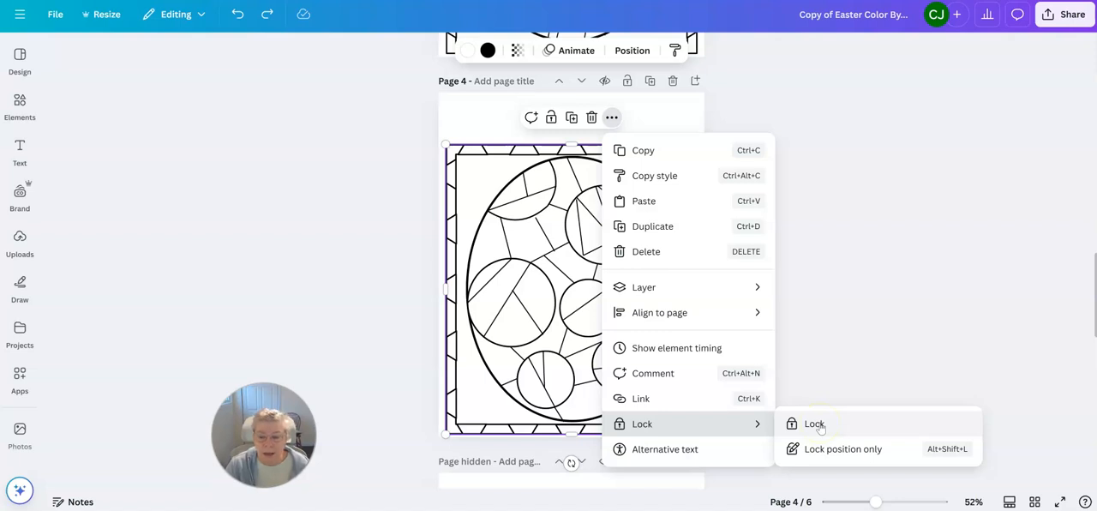
{"action": "left_click", "coordinate": [861, 324]}
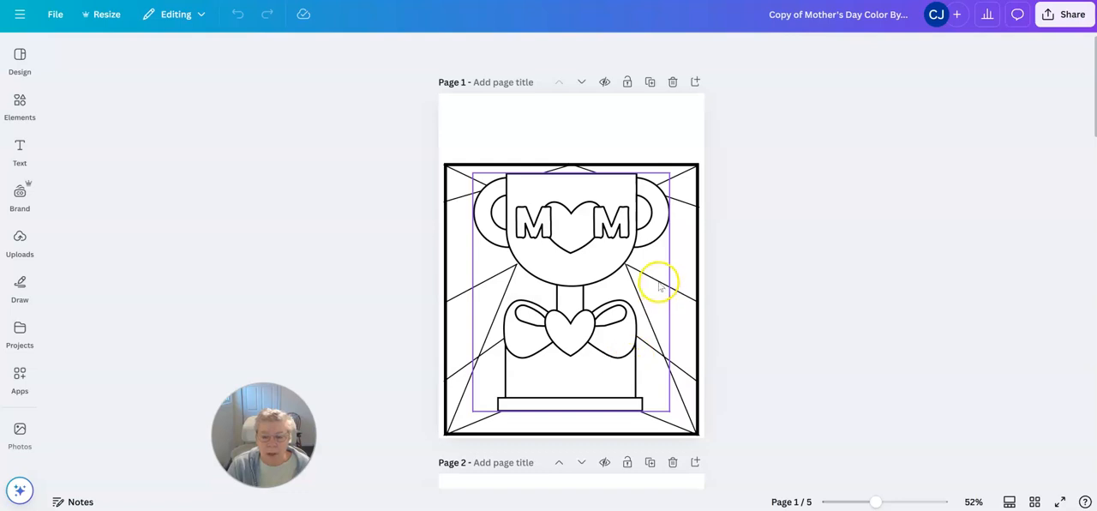
Step: On the Mother's Day trophy page, lower the right slanted line's outer end, then duplicate it and re-angle the copy from the cup's edge toward the border
{"action": "left_click", "coordinate": [687, 299]}
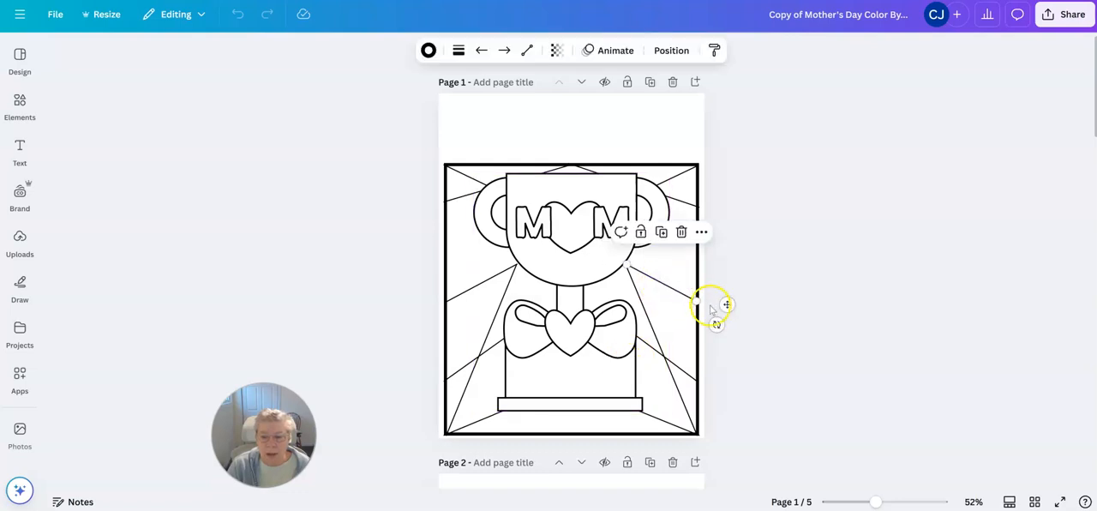
{"action": "left_click_drag", "start_coordinate": [698, 298], "coordinate": [695, 380]}
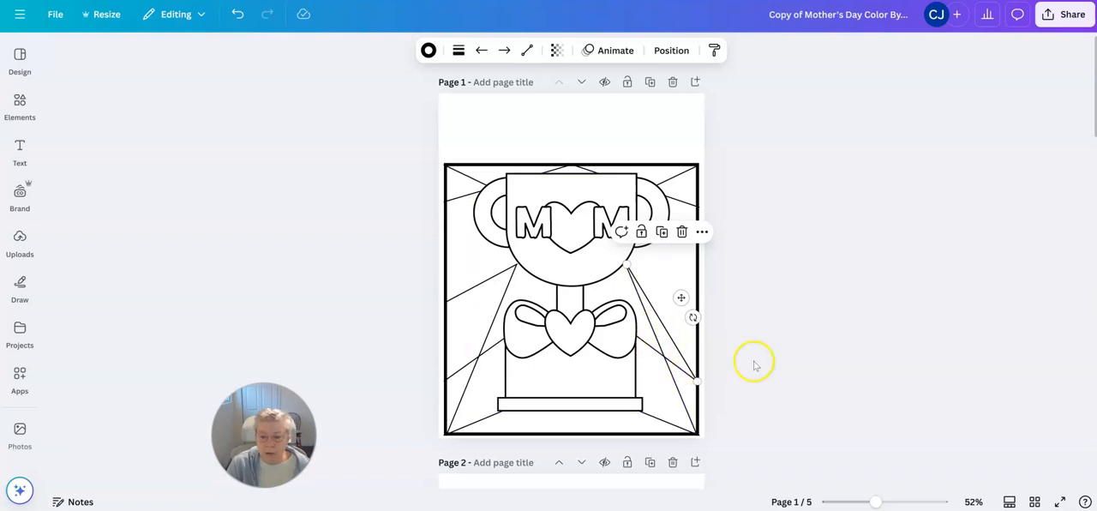
{"action": "left_click", "coordinate": [662, 231]}
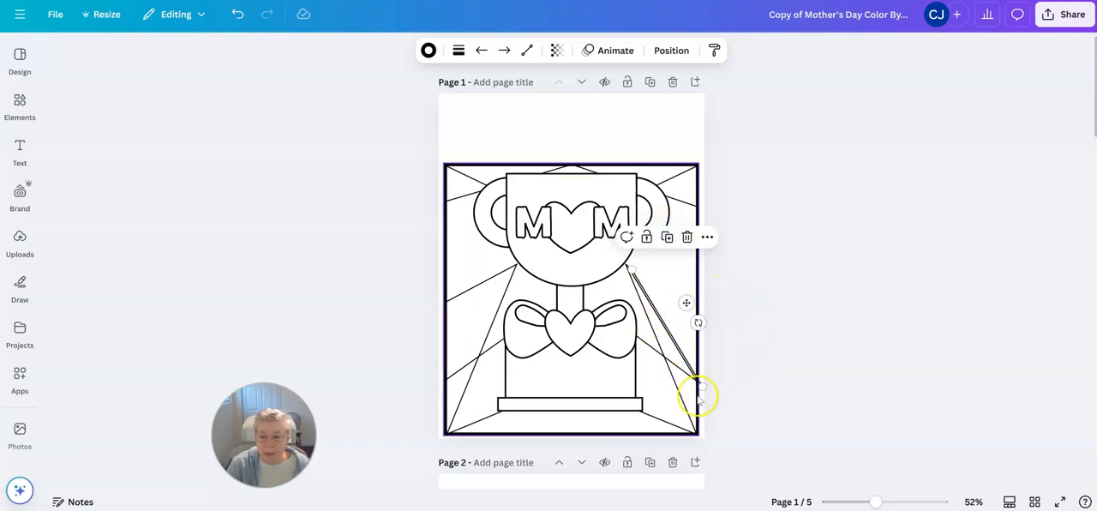
{"action": "left_click_drag", "start_coordinate": [700, 383], "coordinate": [697, 251]}
{"action": "left_click_drag", "start_coordinate": [632, 269], "coordinate": [629, 263]}
{"action": "left_click", "coordinate": [788, 286]}
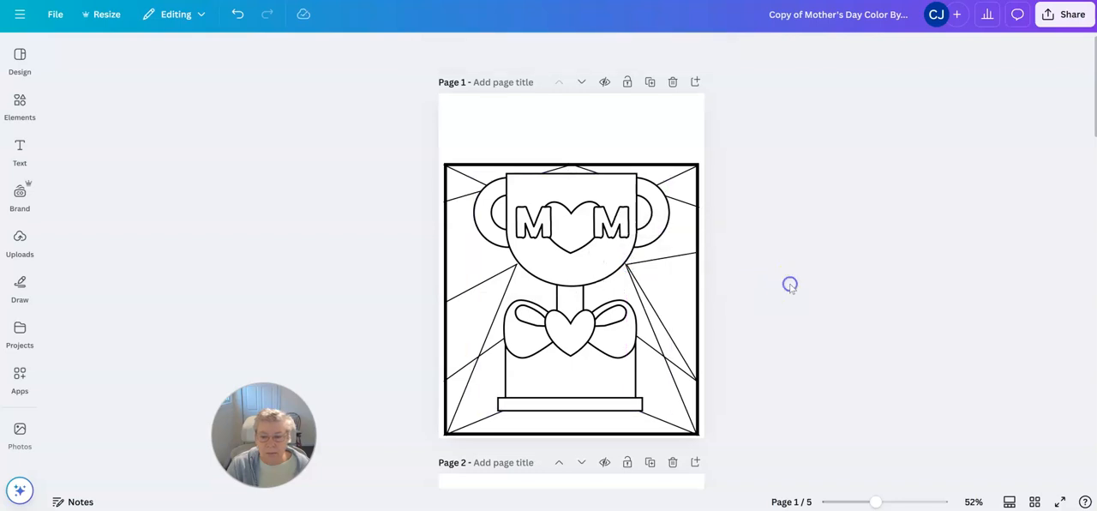
{"action": "left_click", "coordinate": [630, 268]}
{"action": "left_click_drag", "start_coordinate": [626, 265], "coordinate": [626, 264]}
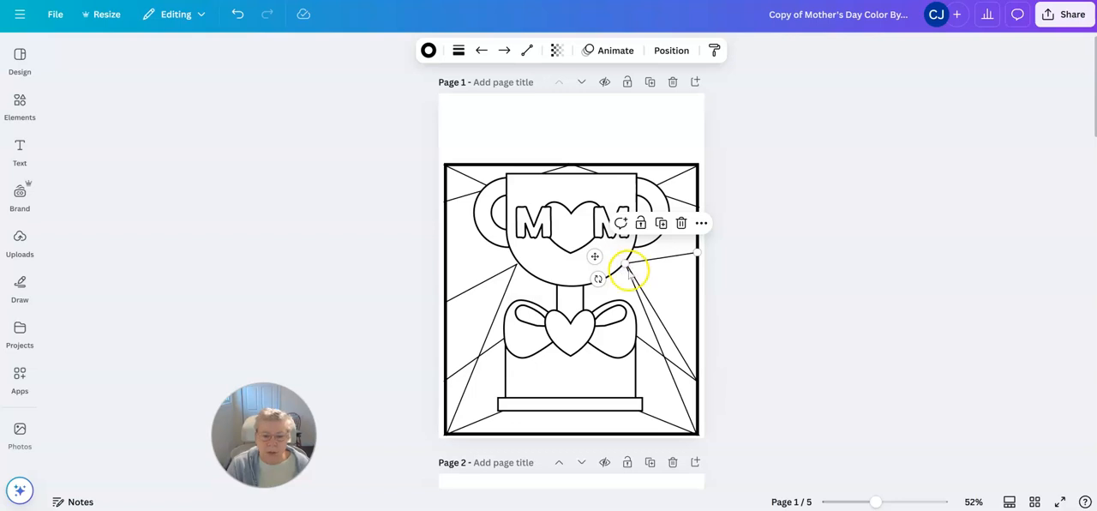
{"action": "left_click", "coordinate": [839, 278]}
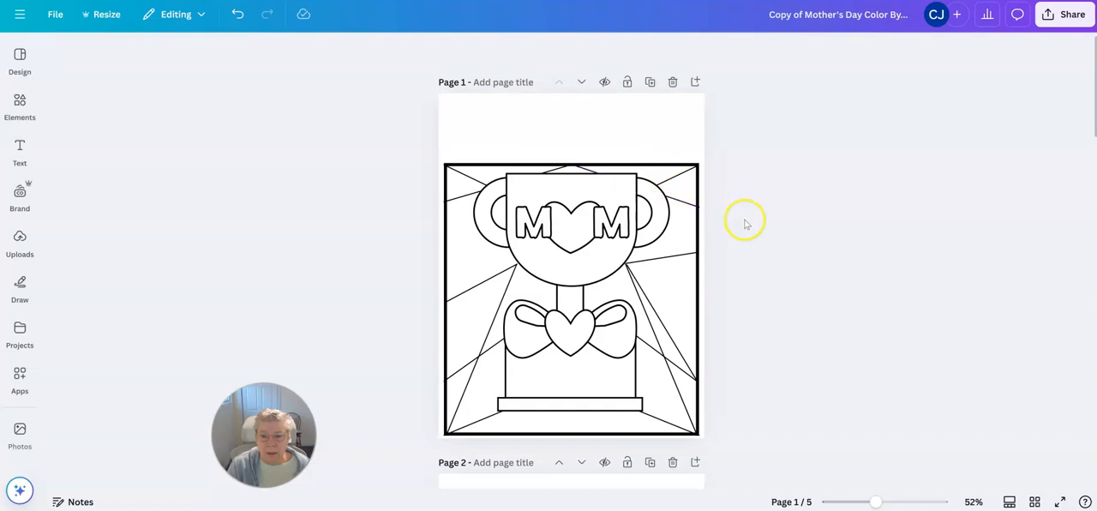
Step: Recolor the diagonal line in the frame's upper-right corner to light pink #f3bdff
{"action": "left_click", "coordinate": [679, 166]}
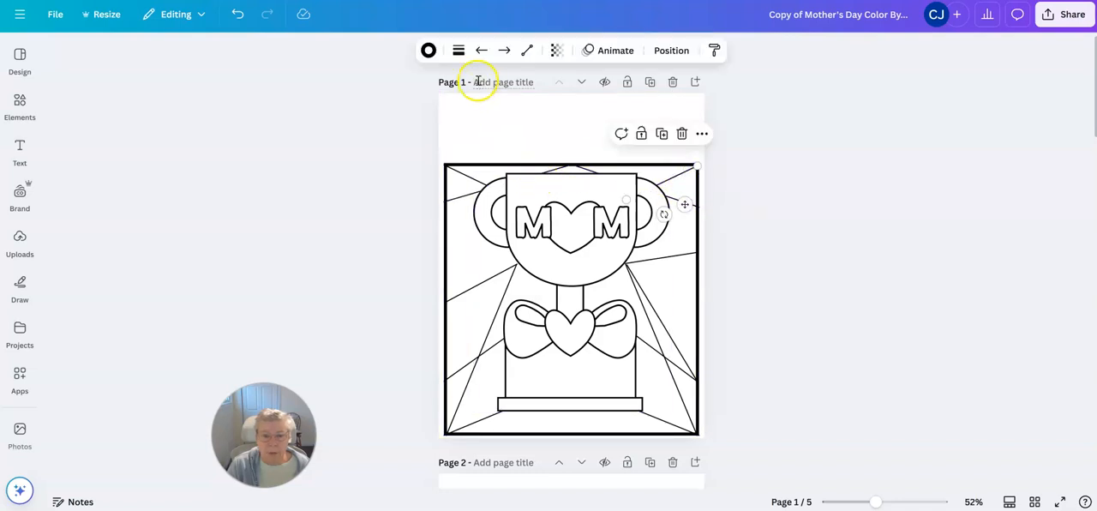
{"action": "left_click", "coordinate": [430, 52]}
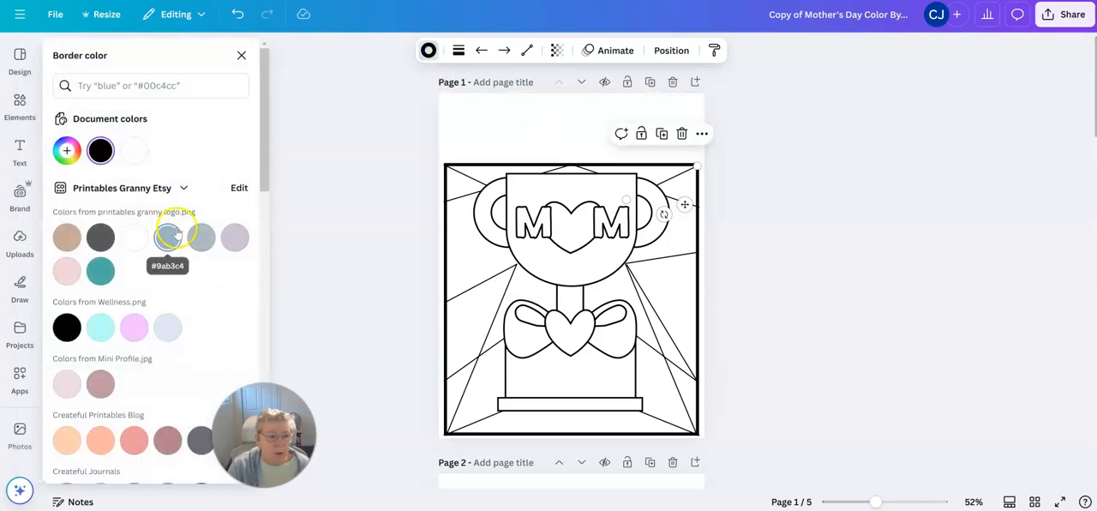
{"action": "left_click", "coordinate": [133, 326]}
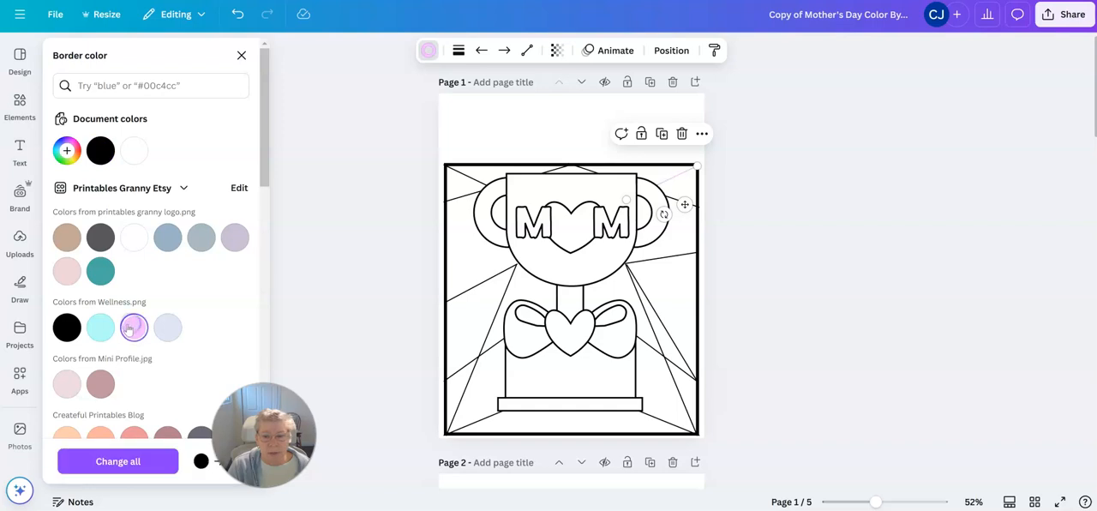
{"action": "left_click", "coordinate": [389, 142]}
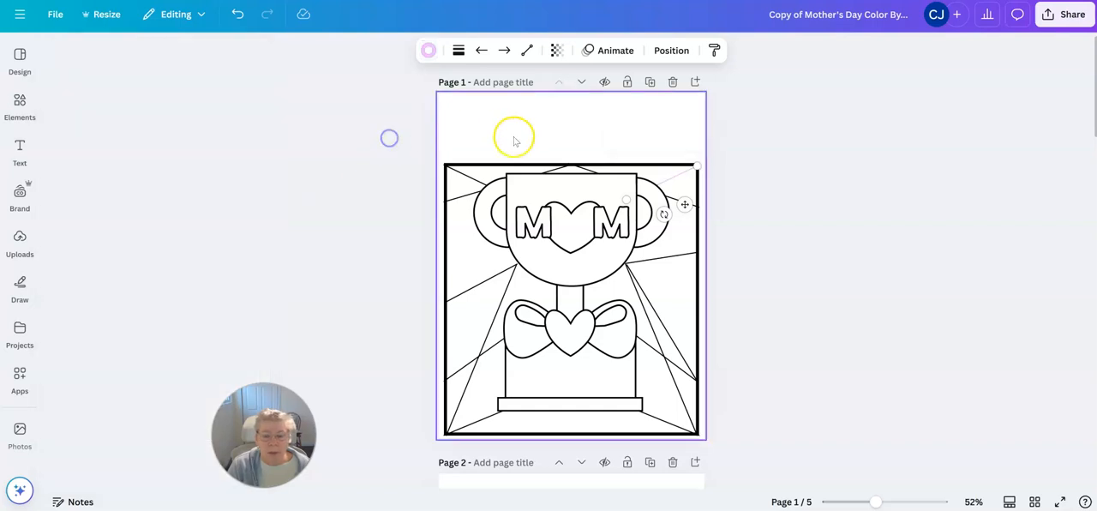
Step: Change both colors of the thick square frame around the trophy to light pink #f3bdff
{"action": "left_click", "coordinate": [497, 165]}
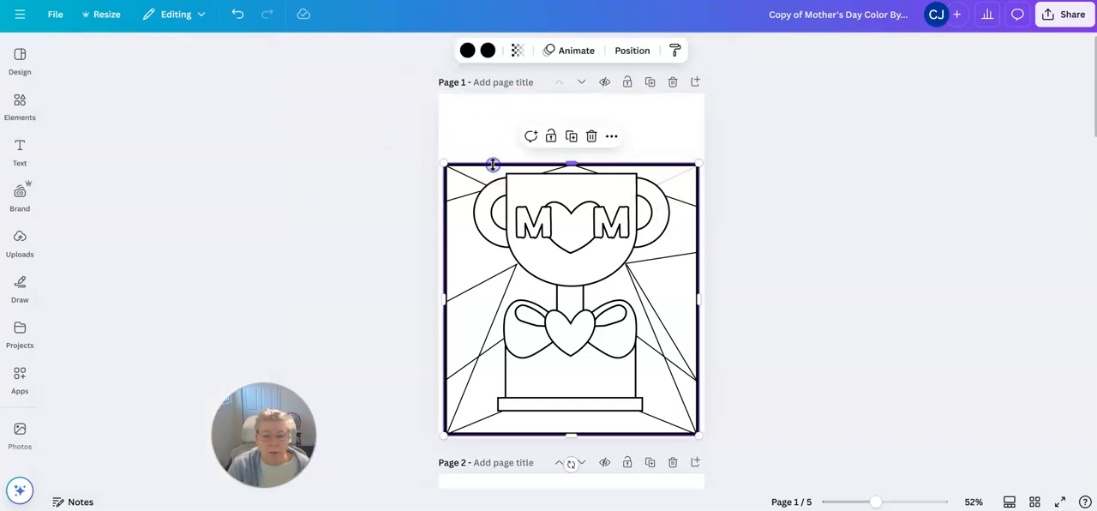
{"action": "left_click", "coordinate": [467, 50]}
{"action": "left_click", "coordinate": [134, 152]}
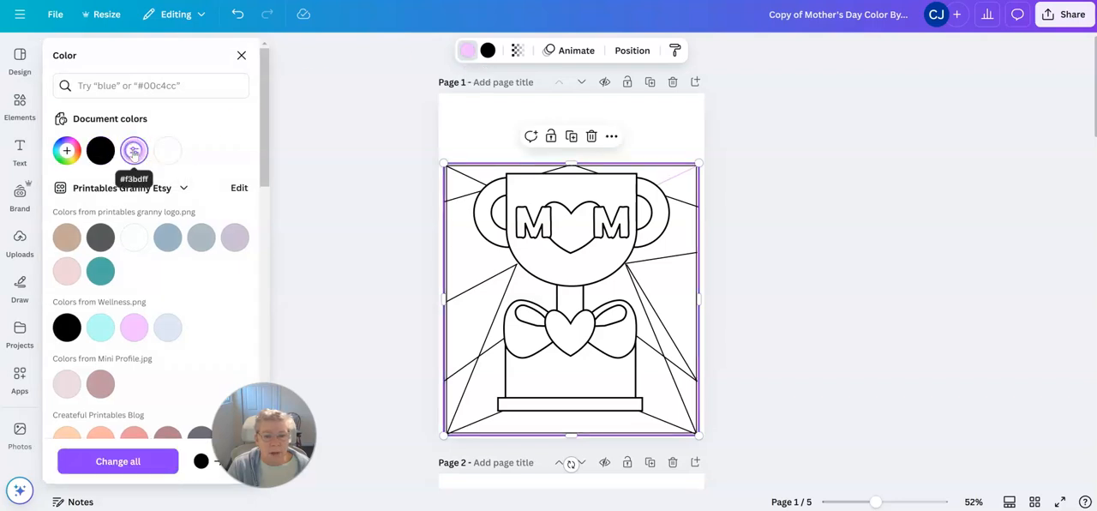
{"action": "left_click", "coordinate": [487, 51]}
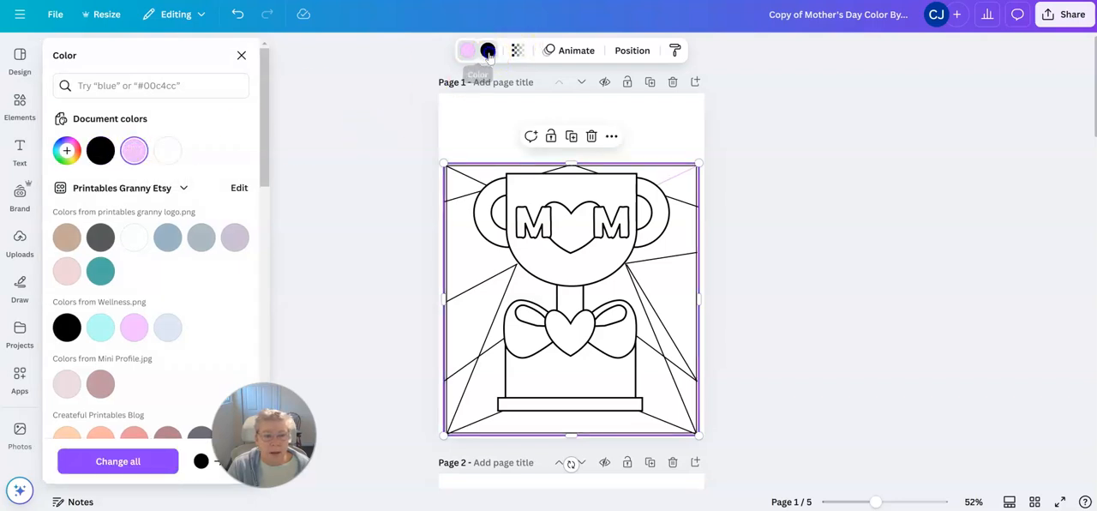
{"action": "left_click", "coordinate": [134, 151]}
{"action": "left_click", "coordinate": [841, 200]}
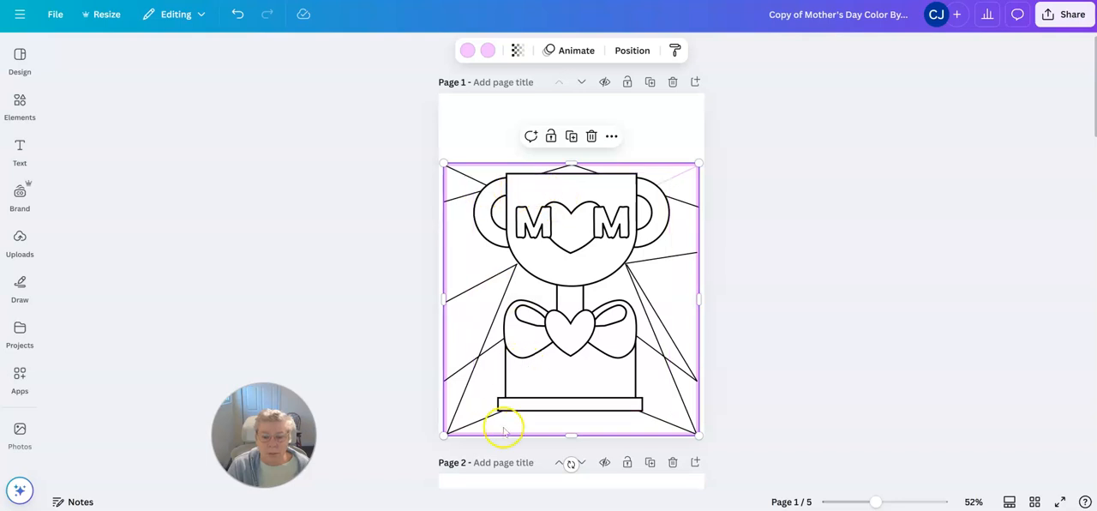
Step: Delete the flower basket graphic from page 2, leaving the frame and background lines in place
{"action": "left_click", "coordinate": [524, 227]}
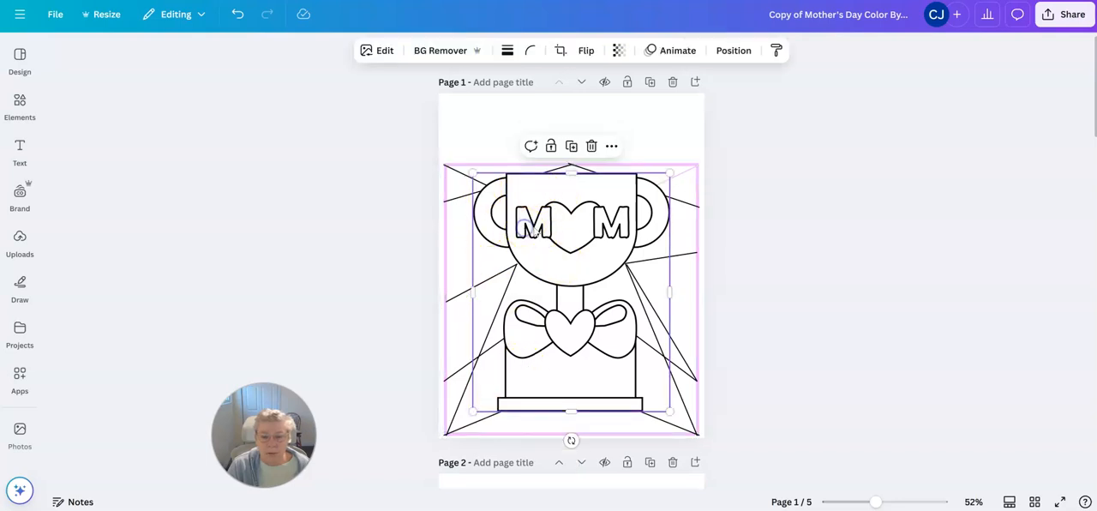
{"action": "scroll", "coordinate": [815, 304], "scroll_direction": "down", "scroll_amount": 5}
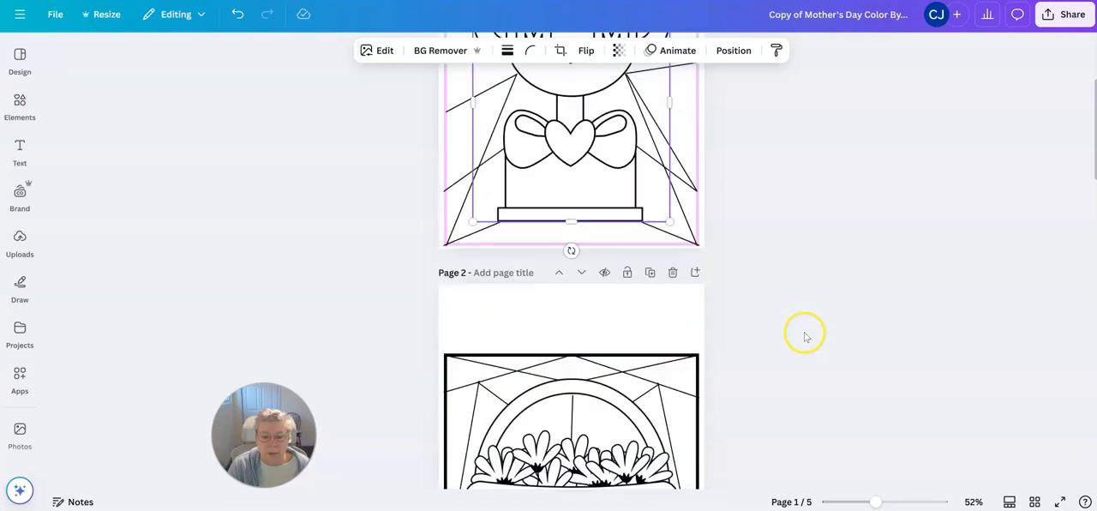
{"action": "scroll", "coordinate": [805, 337], "scroll_direction": "down", "scroll_amount": 2}
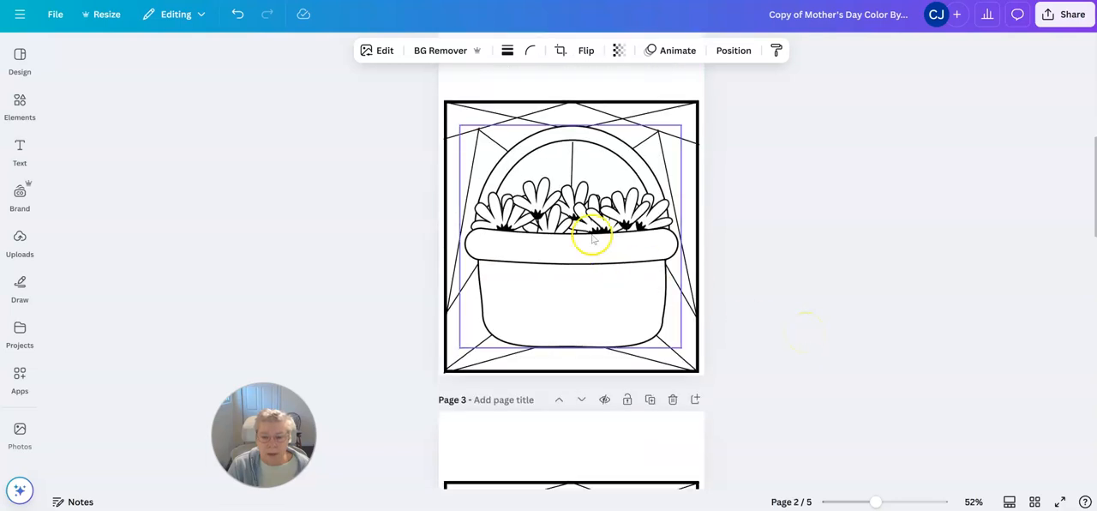
{"action": "left_click", "coordinate": [592, 286]}
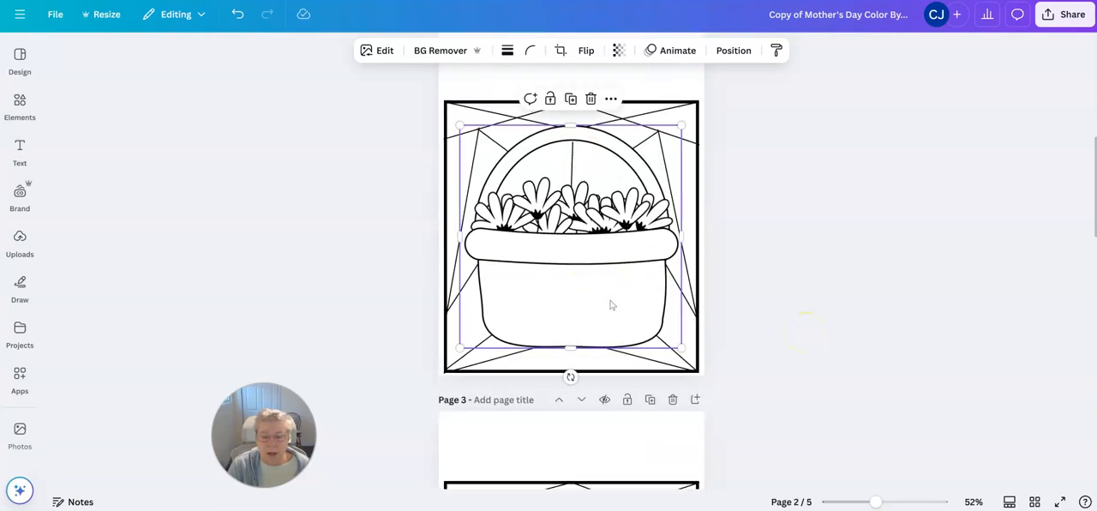
{"action": "mouse_move", "coordinate": [610, 301]}
{"action": "left_mouse_down"}
{"action": "mouse_move", "coordinate": [686, 301]}
{"action": "mouse_move", "coordinate": [592, 297]}
{"action": "mouse_move", "coordinate": [606, 297]}
{"action": "left_mouse_up"}
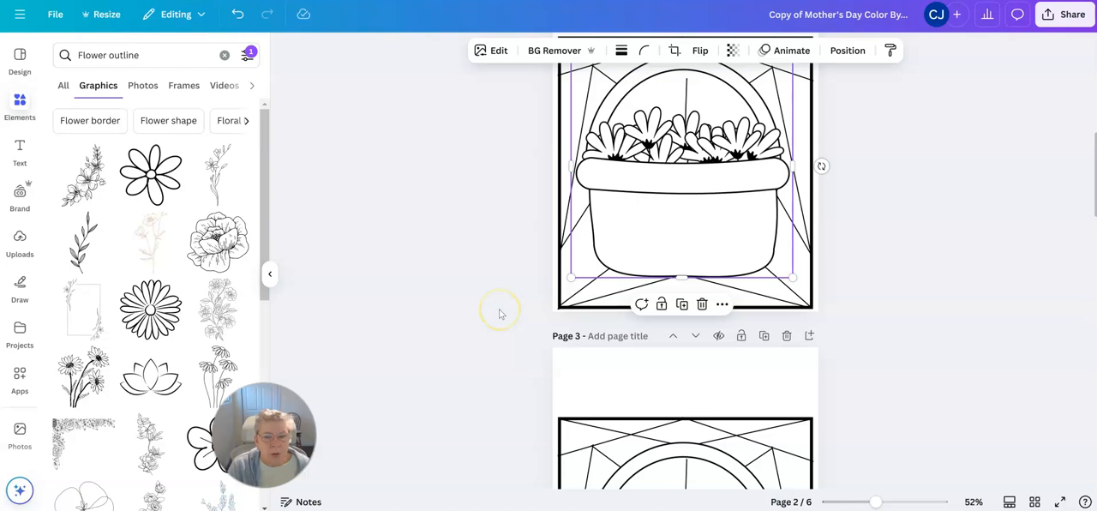
{"action": "scroll", "coordinate": [500, 314], "scroll_direction": "up", "scroll_amount": 2}
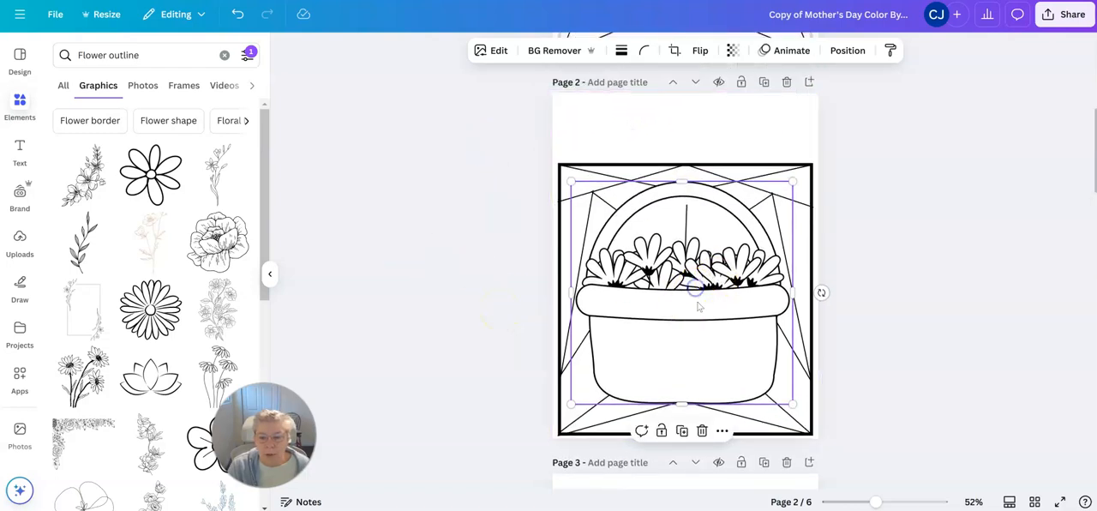
{"action": "left_click", "coordinate": [701, 430]}
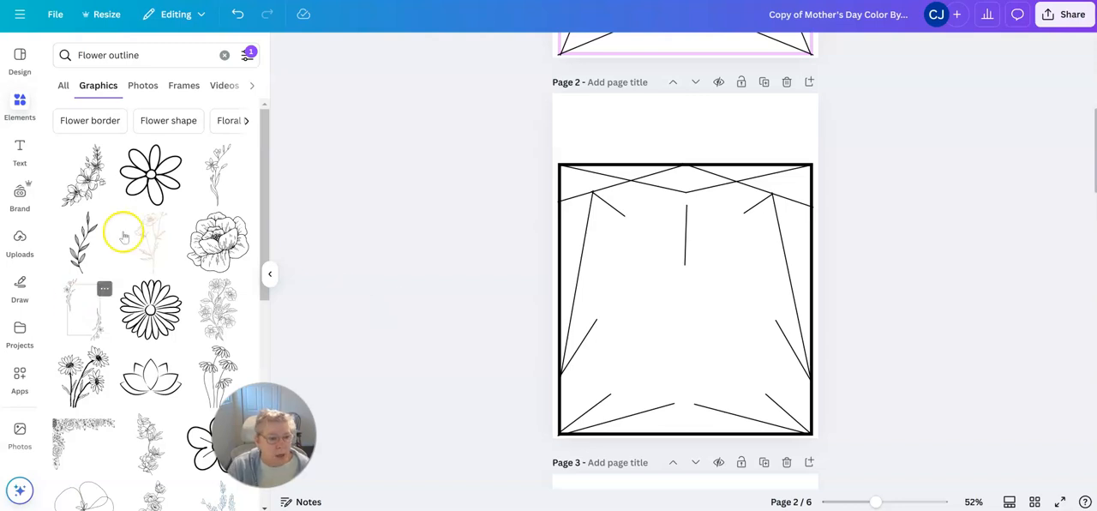
Step: Add the simple daisy outline with seven petals to page 2 and move it down to the middle of the frame
{"action": "left_click", "coordinate": [149, 174]}
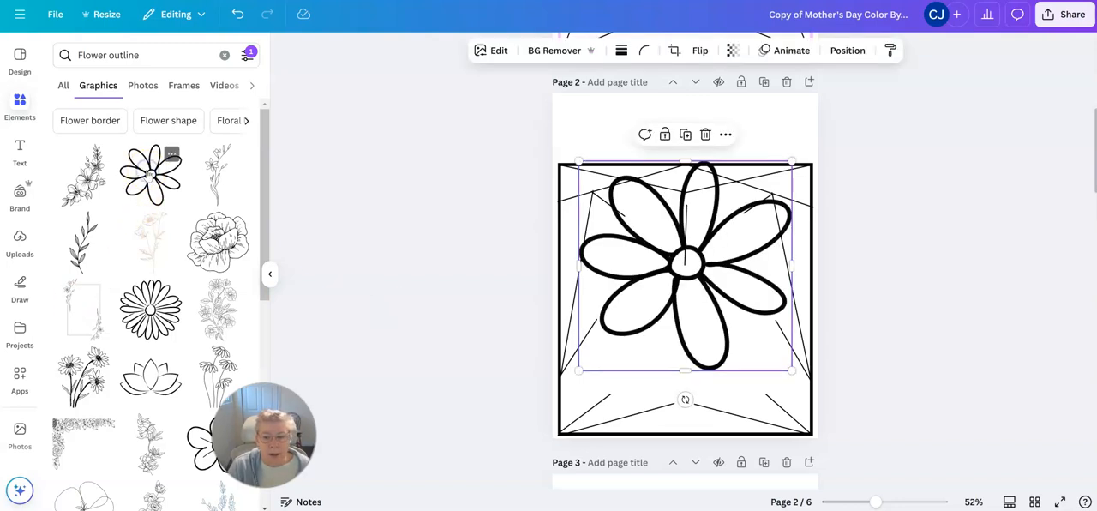
{"action": "left_click_drag", "start_coordinate": [710, 268], "coordinate": [708, 302]}
{"action": "left_click", "coordinate": [794, 128]}
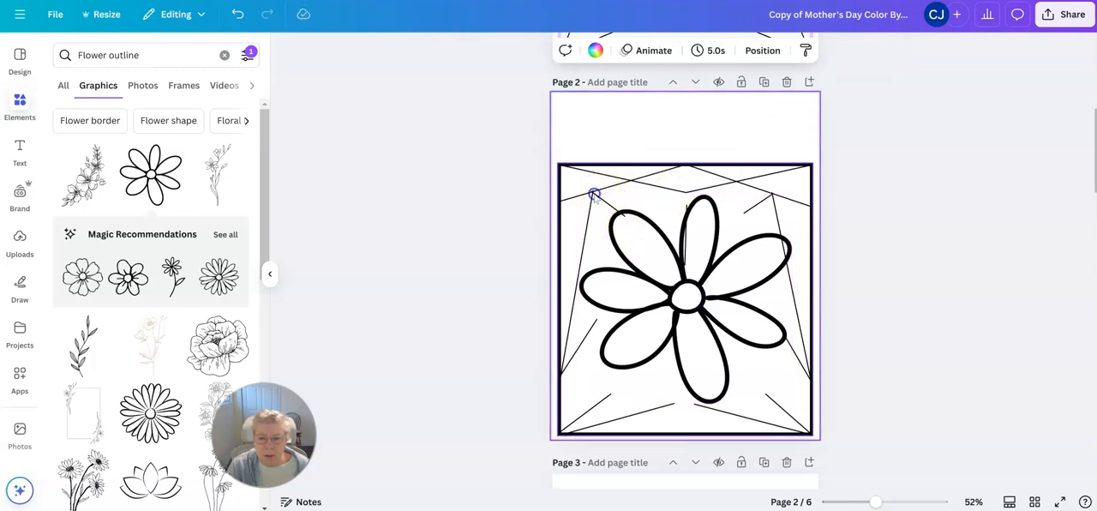
Step: Move the daisy and the thick square frame aside to expose the short diagonal line near the frame's upper-left corner
{"action": "left_click", "coordinate": [623, 219]}
{"action": "left_click", "coordinate": [626, 218]}
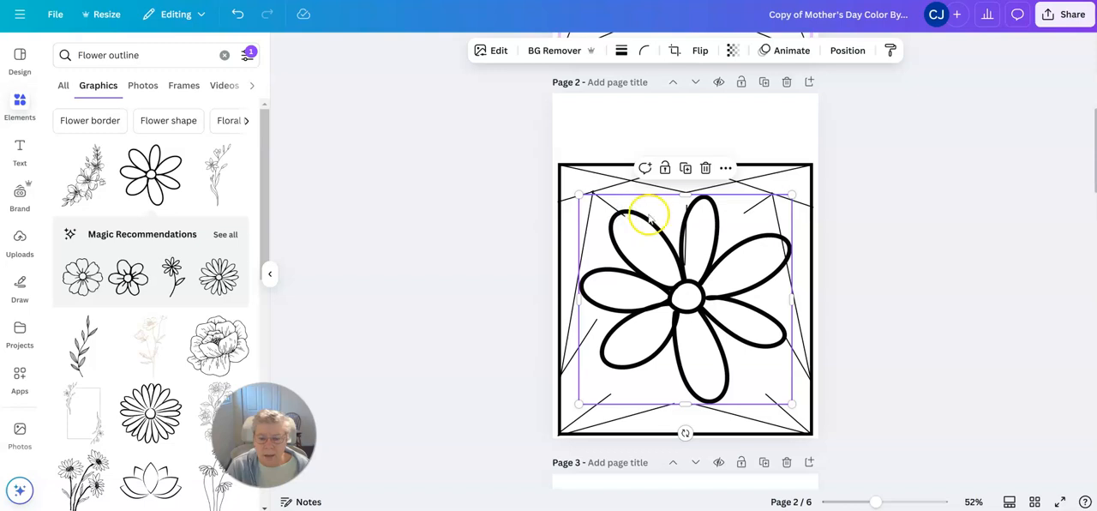
{"action": "left_click_drag", "start_coordinate": [653, 217], "coordinate": [683, 213]}
{"action": "left_click", "coordinate": [599, 197]}
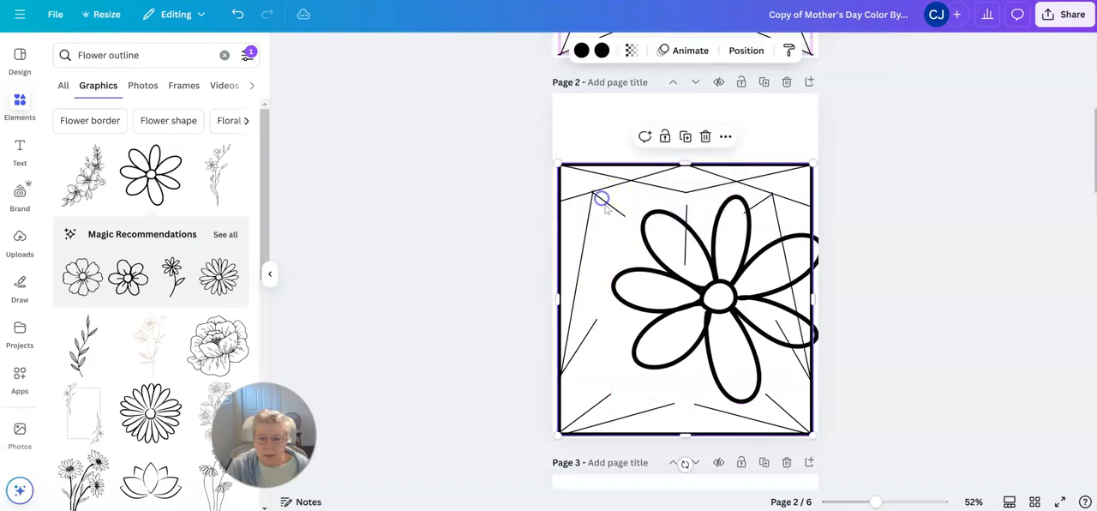
{"action": "left_click", "coordinate": [623, 217]}
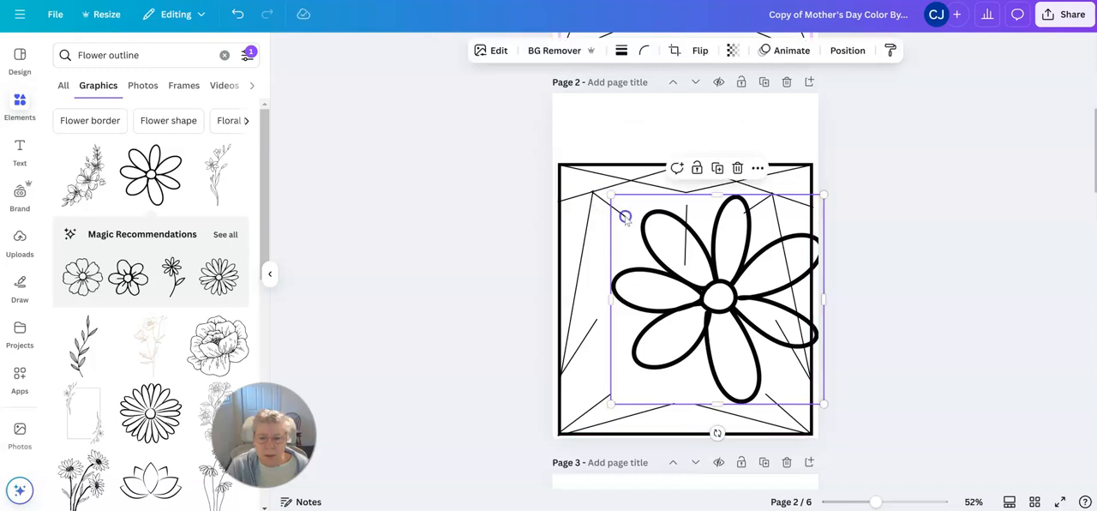
{"action": "left_click", "coordinate": [604, 201]}
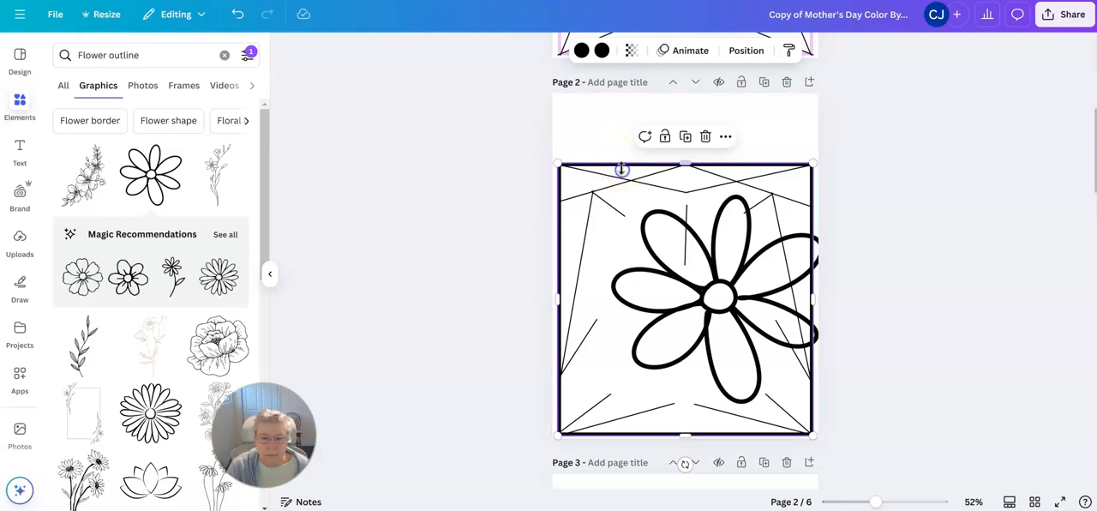
{"action": "left_click_drag", "start_coordinate": [649, 172], "coordinate": [745, 161]}
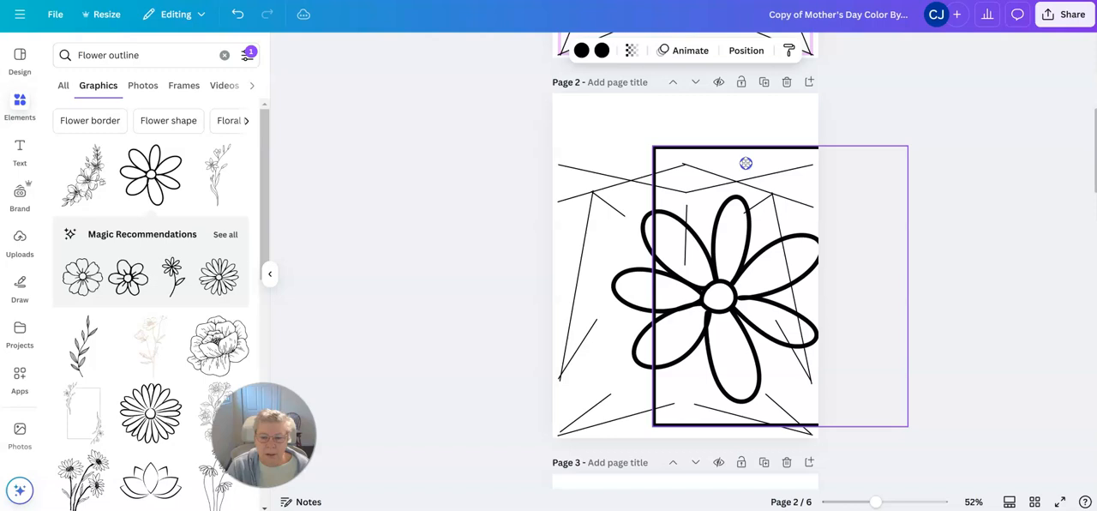
Step: Shorten the short upper-left diagonal line and move the daisy back over the middle of page 2, against the line's end
{"action": "left_click", "coordinate": [602, 203]}
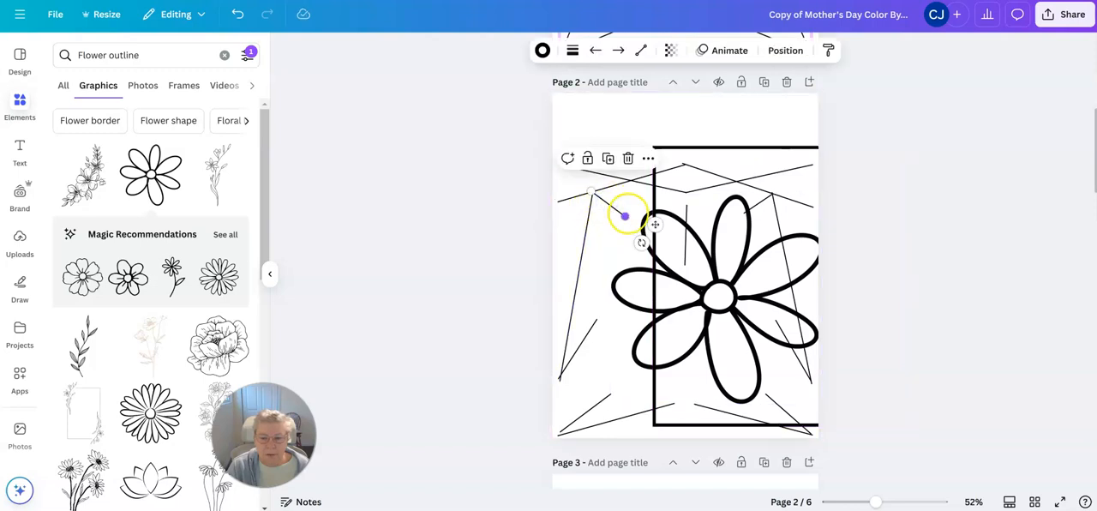
{"action": "left_click_drag", "start_coordinate": [627, 214], "coordinate": [618, 207]}
{"action": "left_click_drag", "start_coordinate": [624, 282], "coordinate": [584, 280]}
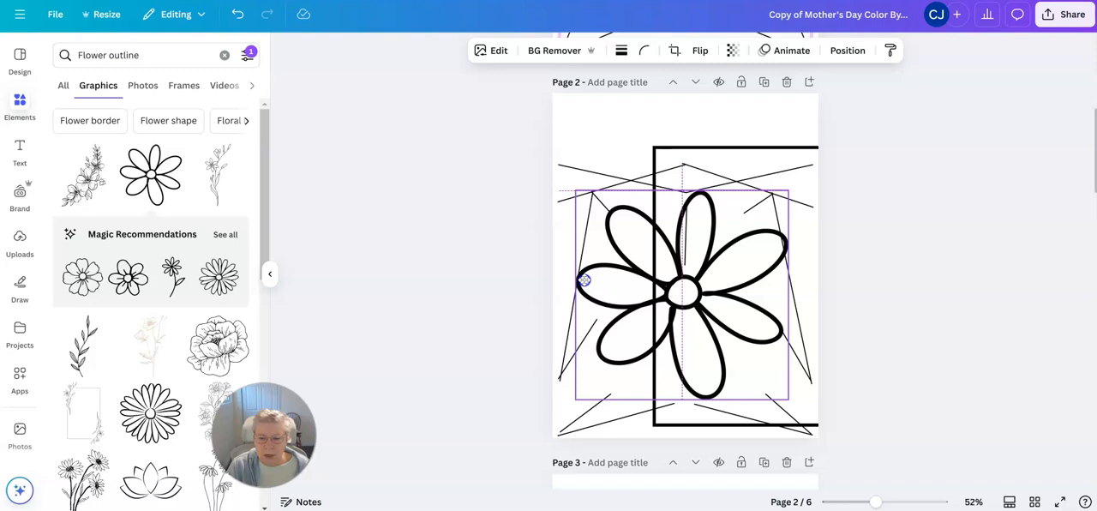
{"action": "left_click_drag", "start_coordinate": [584, 280], "coordinate": [585, 280]}
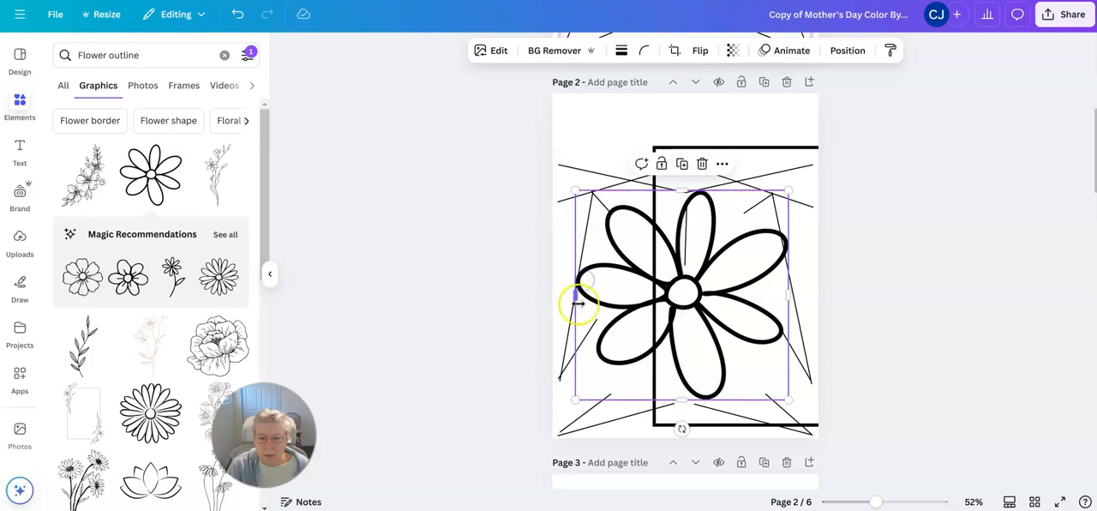
Step: Extend the short lower-left diagonal line until its inner end meets the daisy's lower-left petal
{"action": "left_click", "coordinate": [565, 377]}
{"action": "mouse_move", "coordinate": [600, 320]}
{"action": "left_mouse_down"}
{"action": "mouse_move", "coordinate": [627, 311]}
{"action": "mouse_move", "coordinate": [613, 319]}
{"action": "left_mouse_up"}
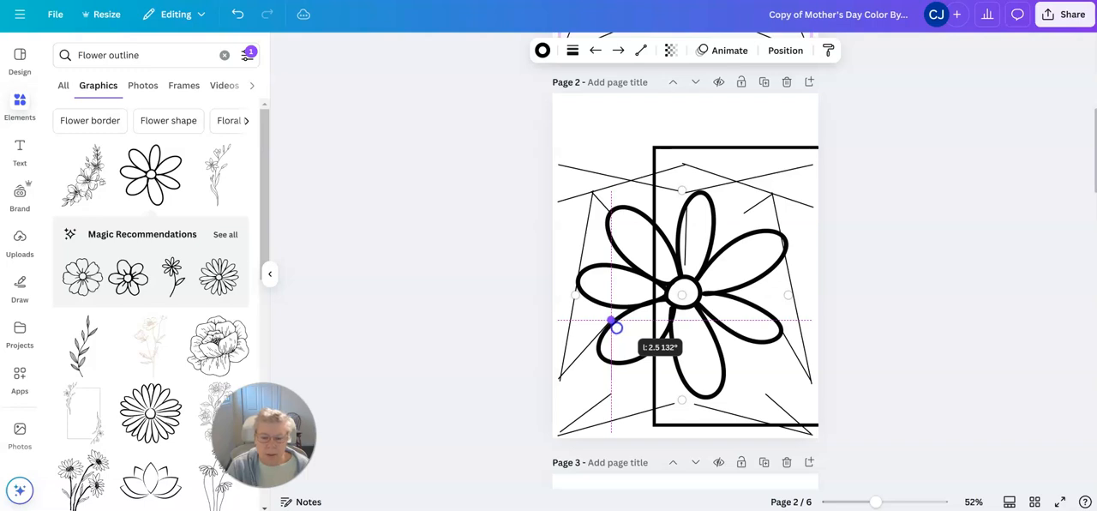
{"action": "left_click_drag", "start_coordinate": [612, 320], "coordinate": [611, 319]}
{"action": "left_click", "coordinate": [524, 319]}
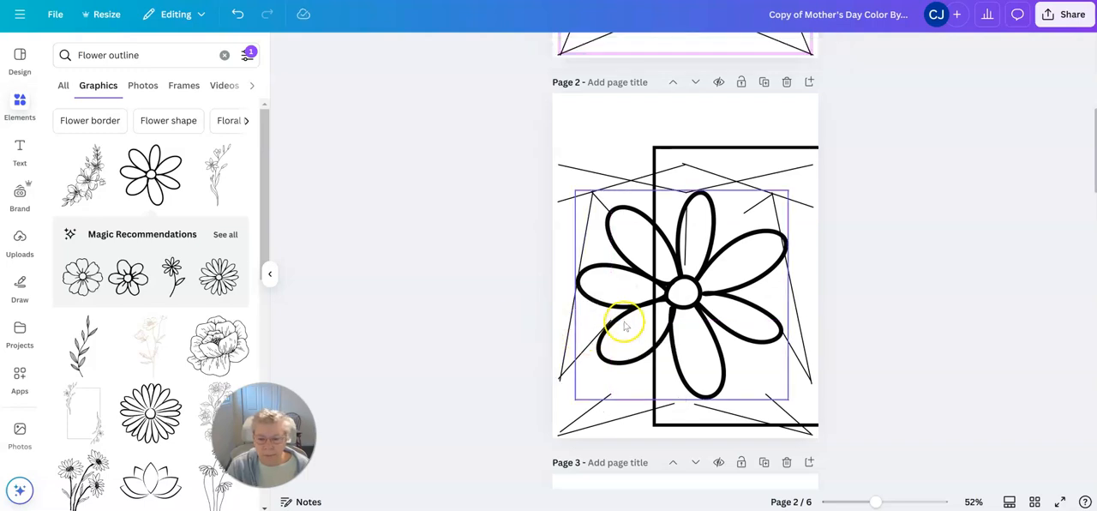
{"action": "left_click", "coordinate": [570, 369]}
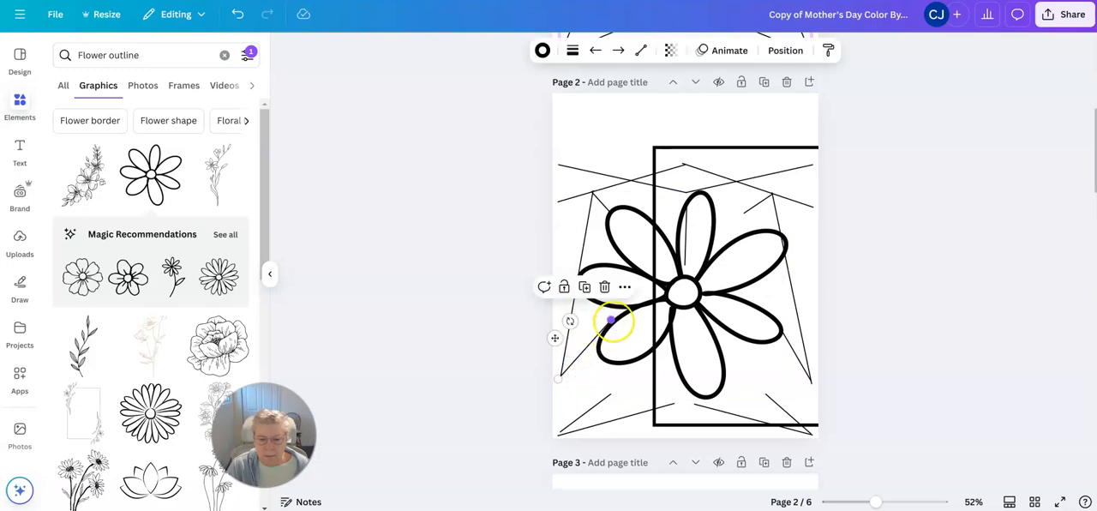
{"action": "left_click_drag", "start_coordinate": [613, 322], "coordinate": [613, 328]}
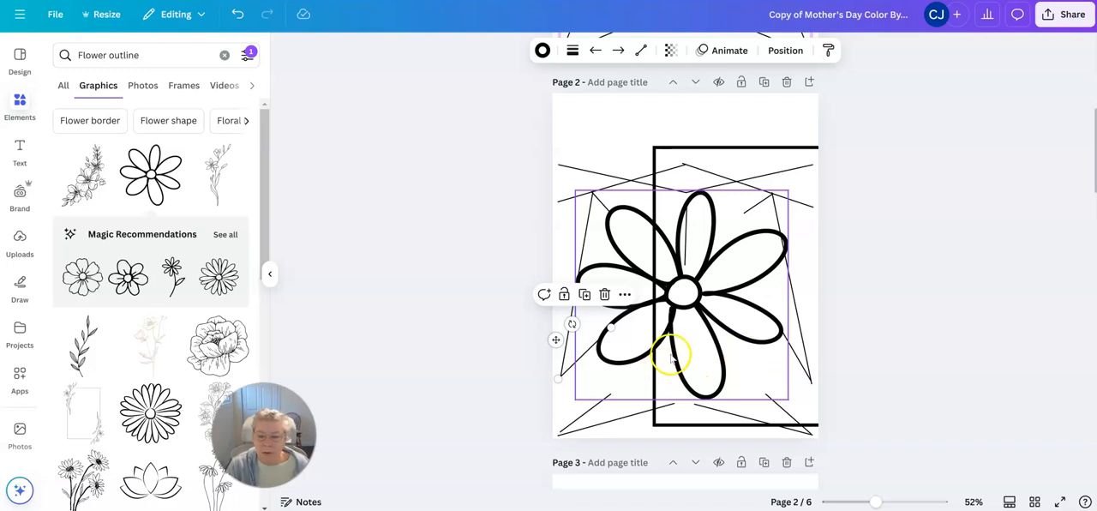
Step: Set the line weight of the lower-left diagonal line to 7
{"action": "left_click", "coordinate": [572, 50]}
{"action": "left_click_drag", "start_coordinate": [493, 163], "coordinate": [495, 169]}
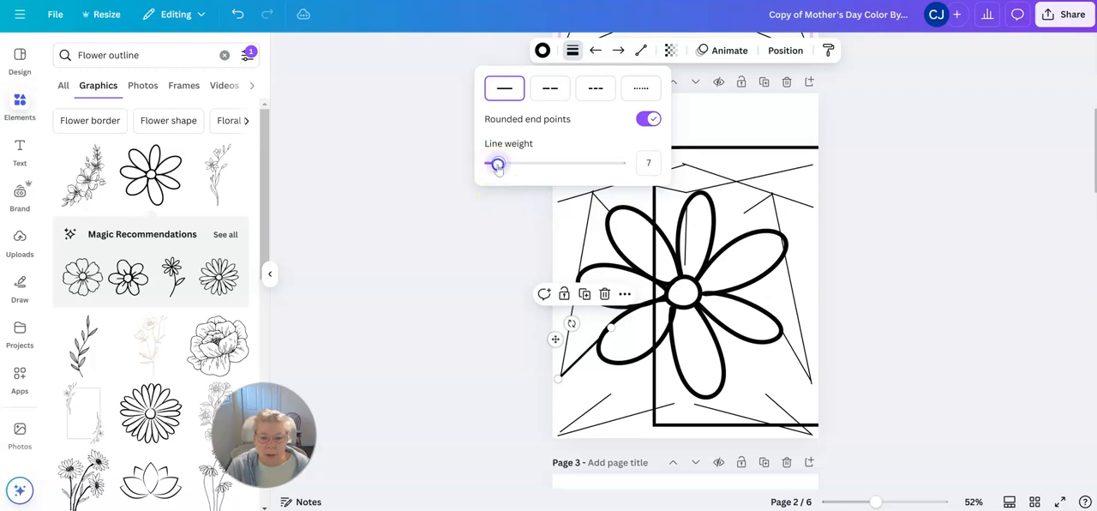
{"action": "left_click", "coordinate": [478, 278]}
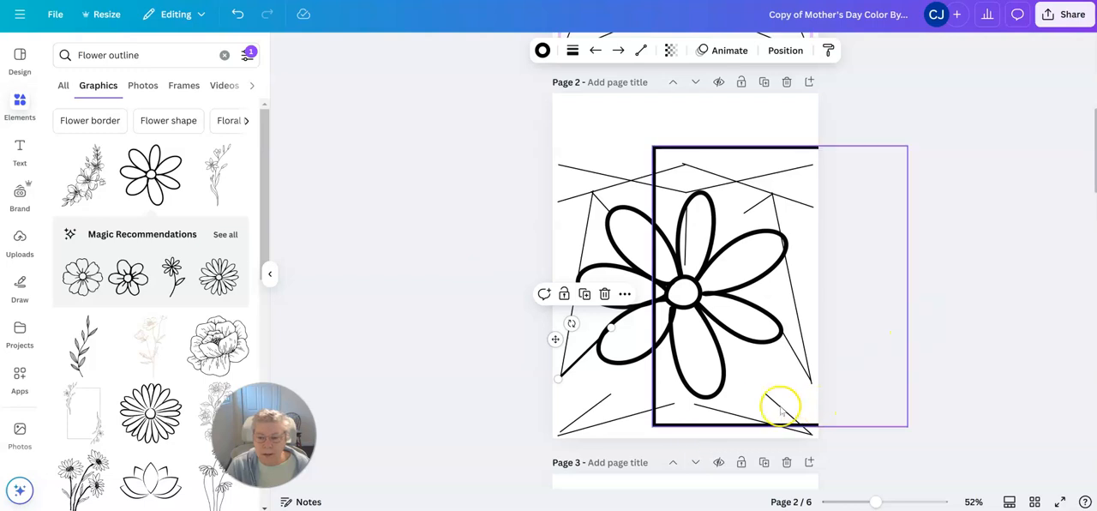
Step: Extend the long lower-left line toward the daisy's bottom petal and move the square frame back around the flower
{"action": "left_click", "coordinate": [629, 411]}
{"action": "left_click_drag", "start_coordinate": [673, 404], "coordinate": [688, 396]}
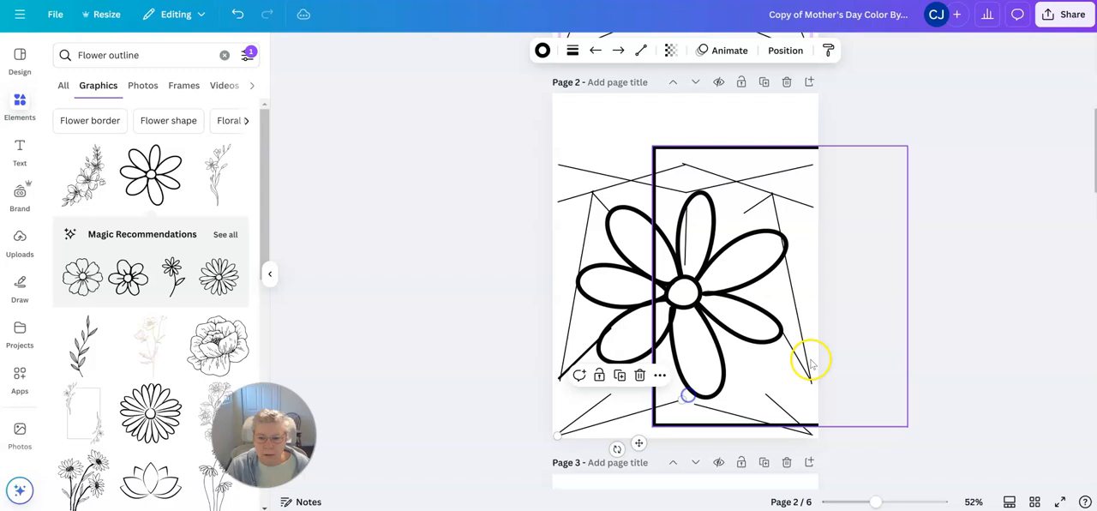
{"action": "left_click", "coordinate": [754, 167]}
{"action": "left_click_drag", "start_coordinate": [754, 167], "coordinate": [670, 158]}
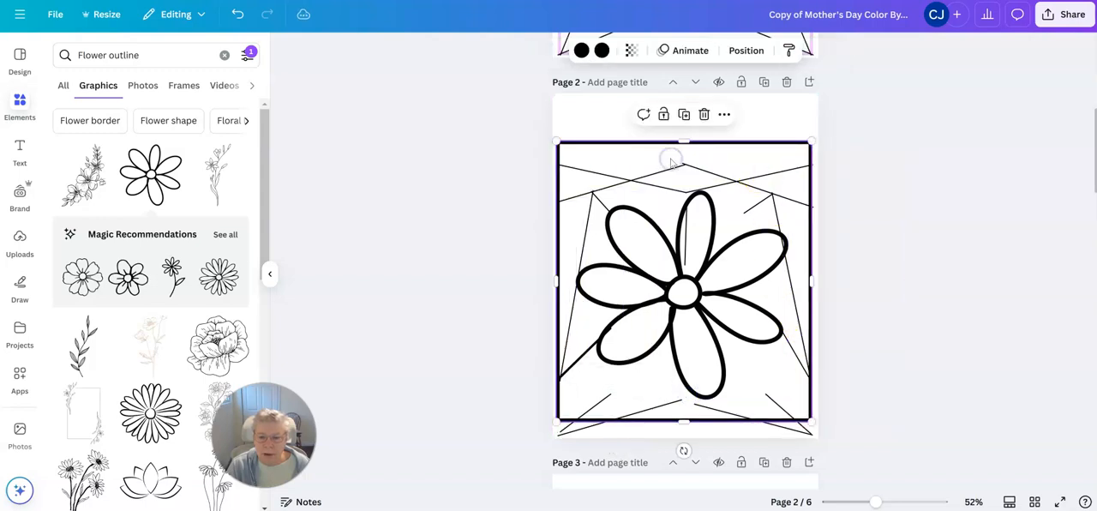
Step: Move the short lower-left line up to the petal and re-angle the long one from the bottom petal to the frame's bottom edge
{"action": "left_click", "coordinate": [567, 429]}
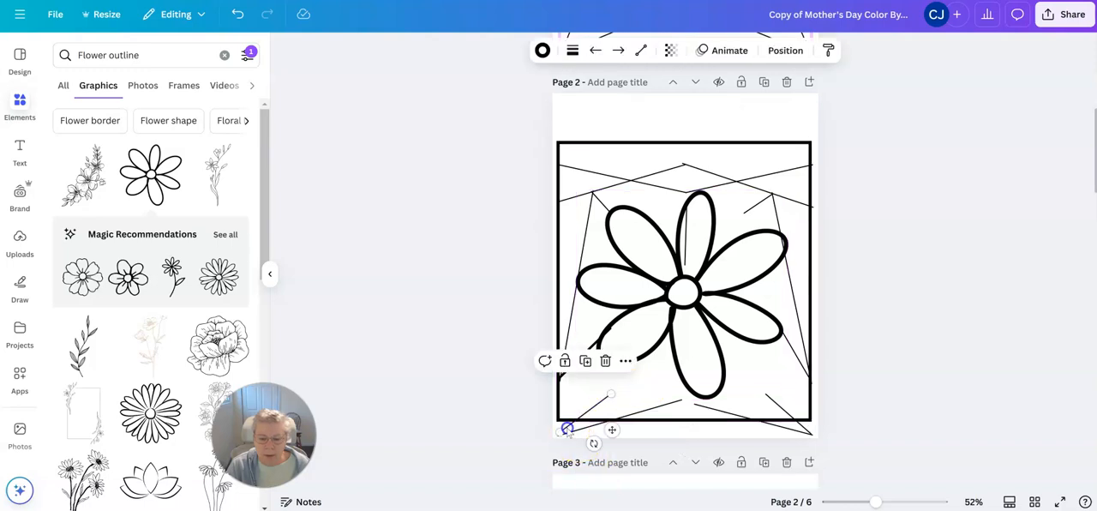
{"action": "left_click_drag", "start_coordinate": [612, 430], "coordinate": [658, 350]}
{"action": "left_click", "coordinate": [590, 431]}
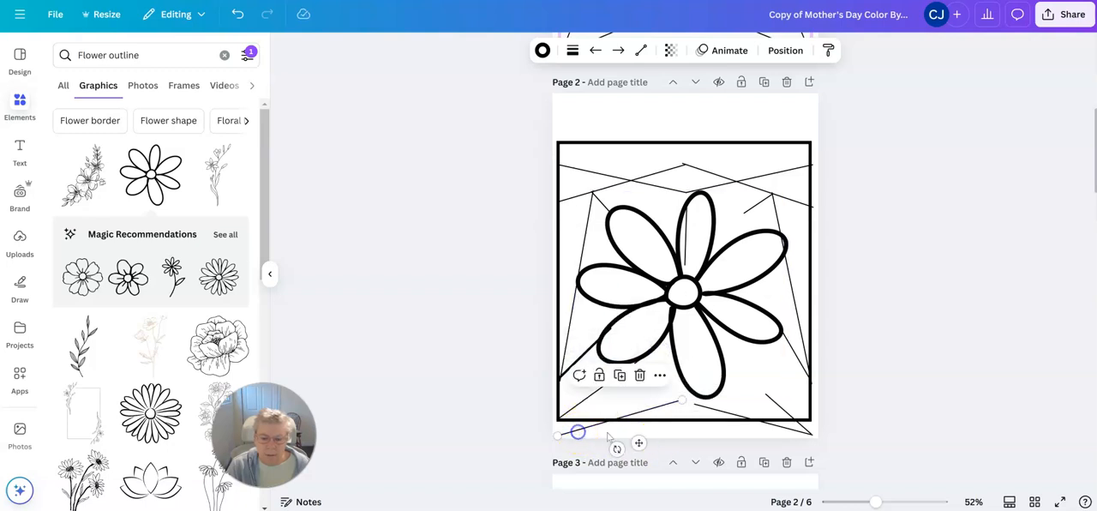
{"action": "mouse_move", "coordinate": [681, 399]}
{"action": "left_mouse_down"}
{"action": "mouse_move", "coordinate": [670, 342]}
{"action": "mouse_move", "coordinate": [681, 384]}
{"action": "left_mouse_up"}
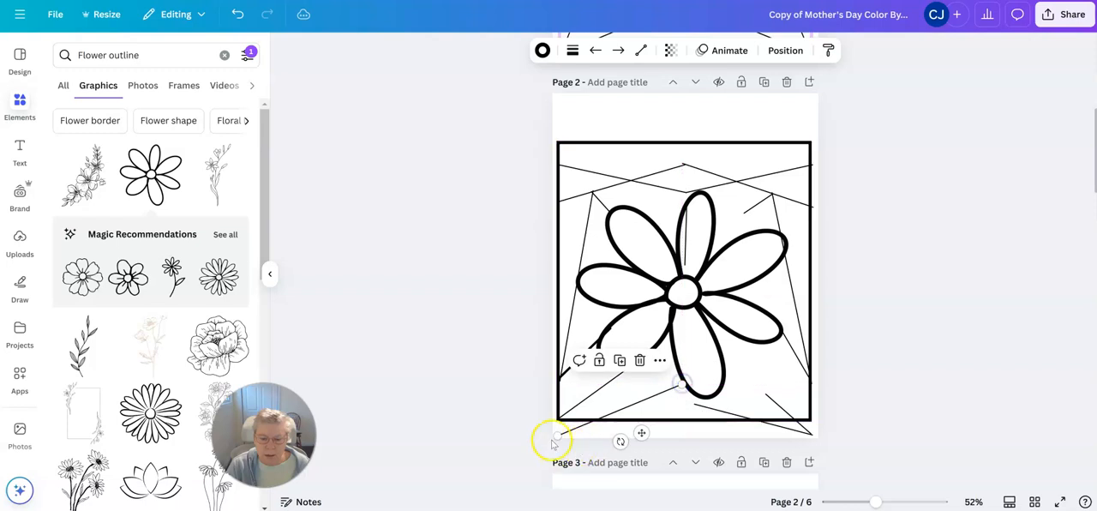
{"action": "left_click_drag", "start_coordinate": [557, 434], "coordinate": [591, 420]}
Step: Re-angle the long lower-right line so it runs from the daisy's bottom petal to the frame's bottom edge
{"action": "left_click", "coordinate": [804, 431]}
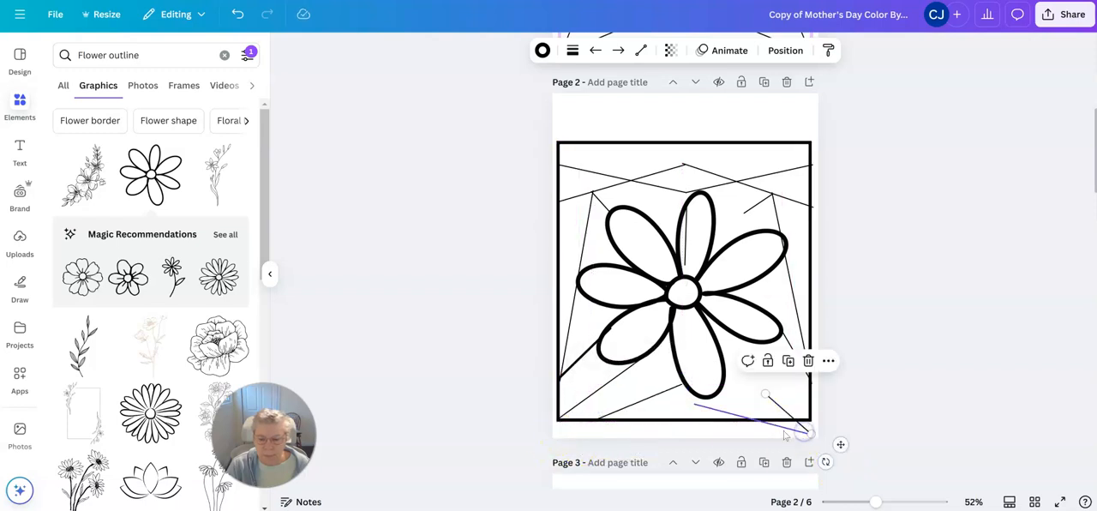
{"action": "left_click_drag", "start_coordinate": [681, 404], "coordinate": [698, 398]}
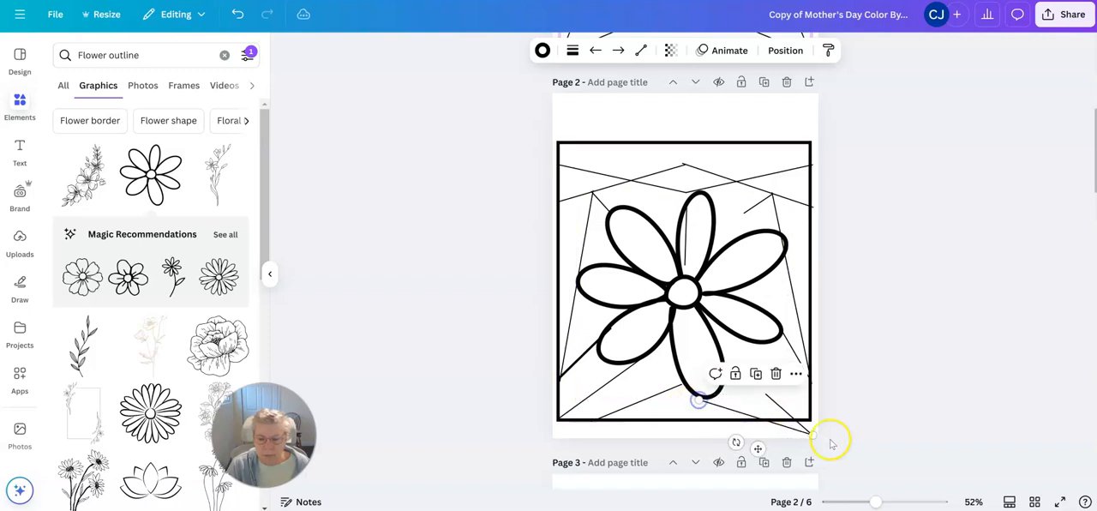
{"action": "left_click_drag", "start_coordinate": [809, 433], "coordinate": [777, 420]}
{"action": "left_click_drag", "start_coordinate": [698, 399], "coordinate": [703, 397]}
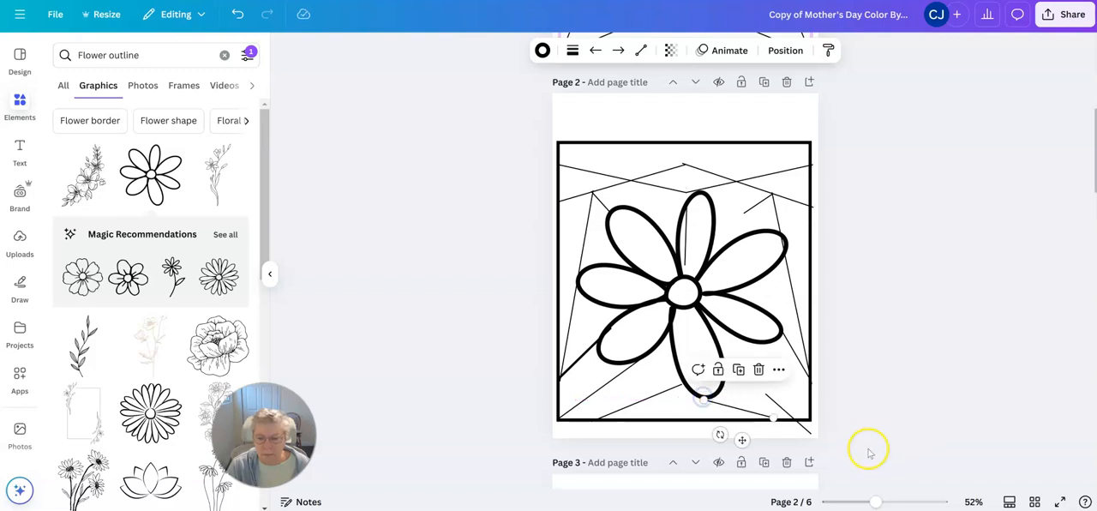
Step: Move the short lower-right line up so it runs from the lower-right petal to the frame's bottom edge
{"action": "left_click", "coordinate": [869, 446]}
{"action": "left_click", "coordinate": [801, 436]}
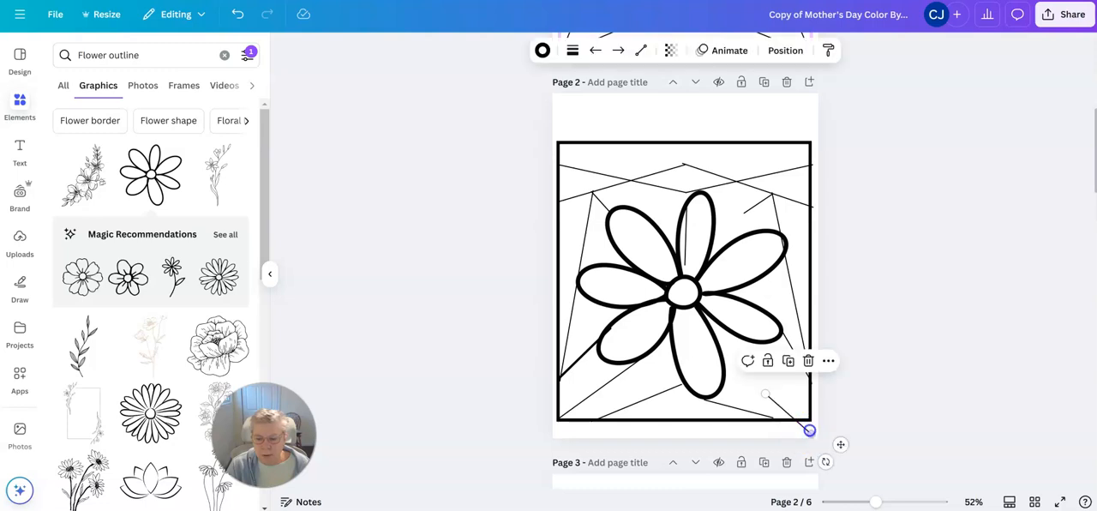
{"action": "left_click_drag", "start_coordinate": [841, 445], "coordinate": [776, 418]}
{"action": "left_click", "coordinate": [923, 356]}
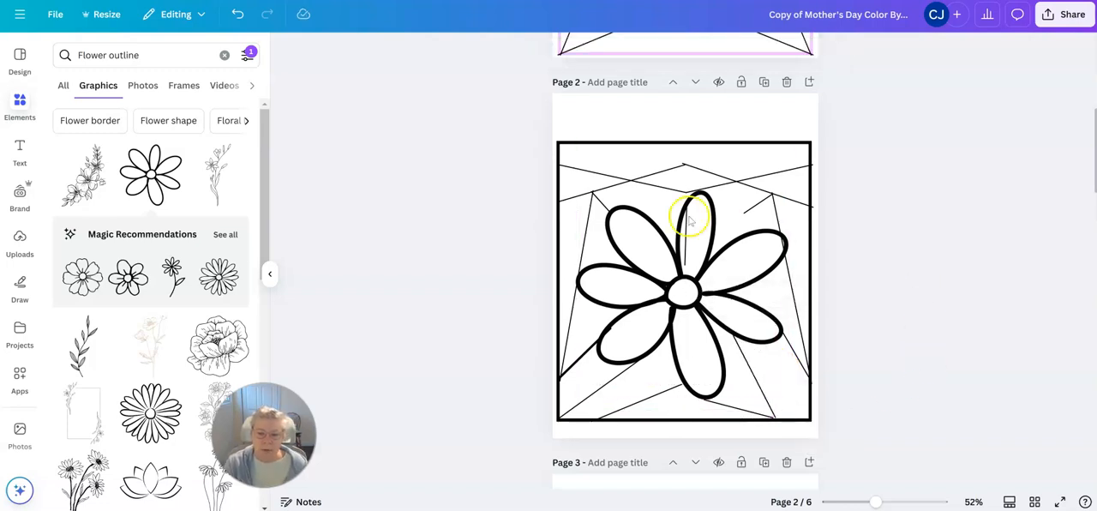
{"action": "left_click", "coordinate": [603, 175]}
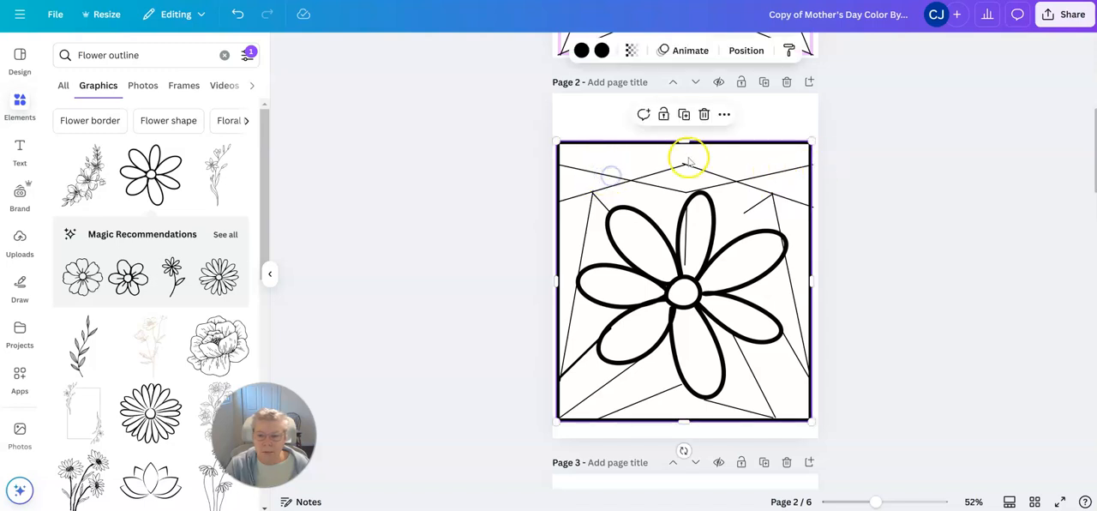
{"action": "left_click_drag", "start_coordinate": [759, 152], "coordinate": [927, 151]}
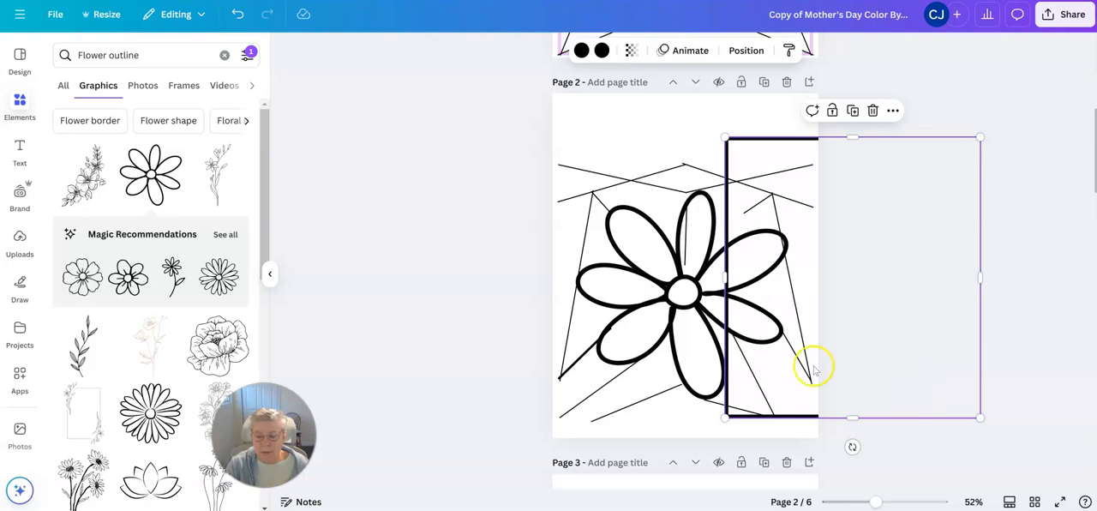
{"action": "scroll", "coordinate": [637, 412], "scroll_direction": "down", "scroll_amount": 3}
{"action": "scroll", "coordinate": [643, 416], "scroll_direction": "up", "scroll_amount": 6}
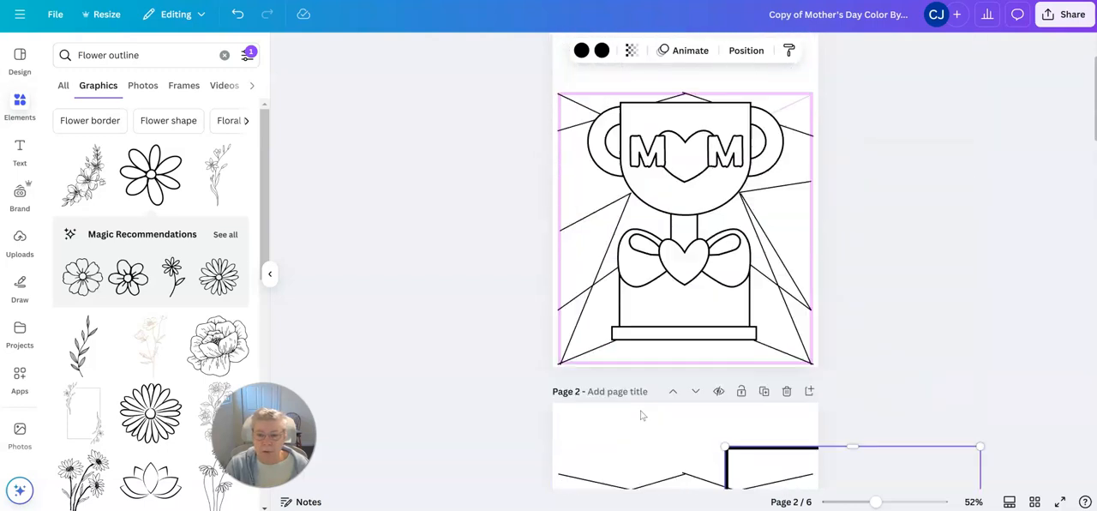
{"action": "scroll", "coordinate": [656, 458], "scroll_direction": "down", "scroll_amount": 2}
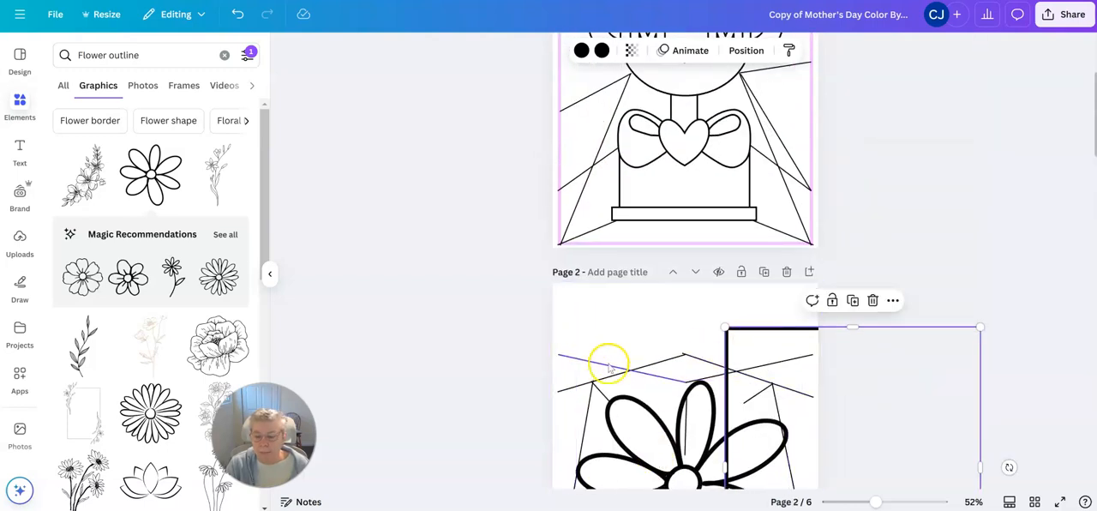
{"action": "scroll", "coordinate": [609, 366], "scroll_direction": "down", "scroll_amount": 2}
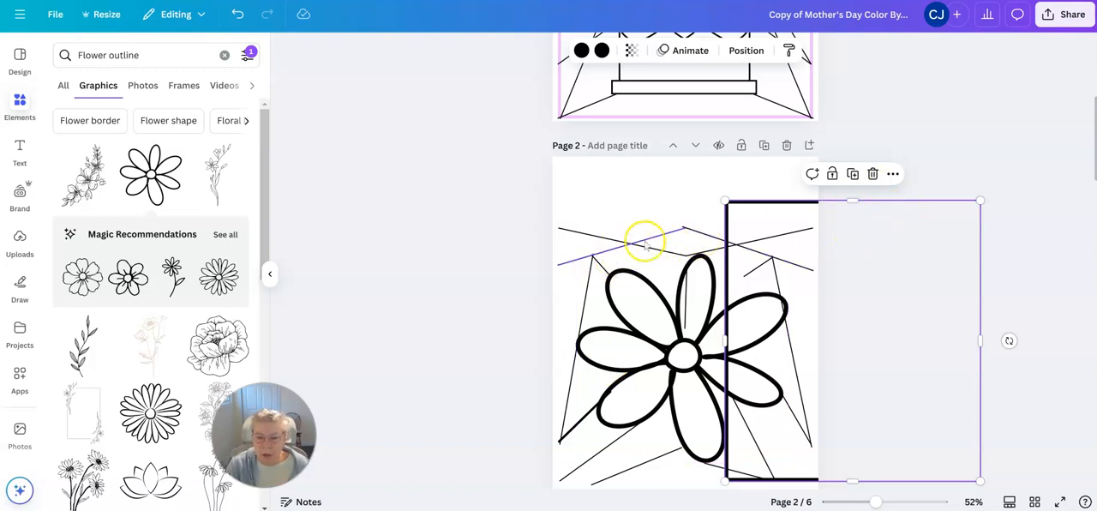
{"action": "left_click", "coordinate": [556, 264]}
{"action": "left_click", "coordinate": [702, 239]}
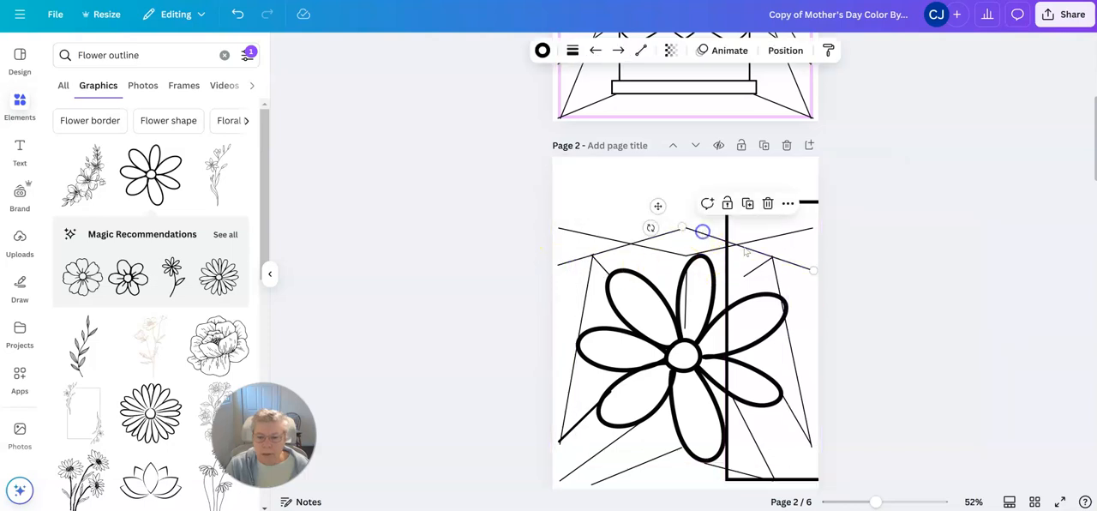
{"action": "scroll", "coordinate": [883, 315], "scroll_direction": "down", "scroll_amount": 2}
{"action": "left_click_drag", "start_coordinate": [815, 286], "coordinate": [646, 284]}
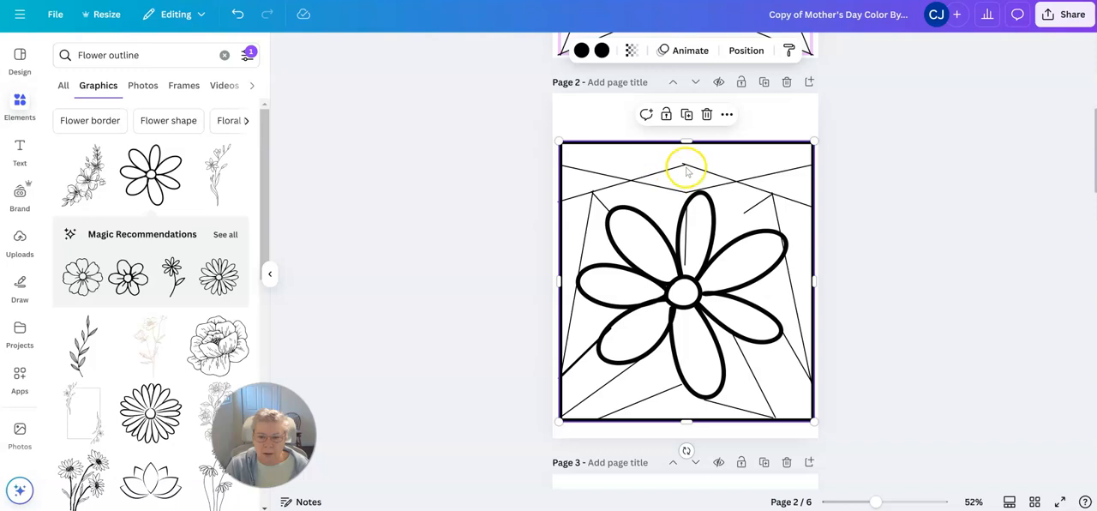
Step: Move the frame aside and raise the inner end of the upper-left peak line to the frame's top edge level
{"action": "left_click_drag", "start_coordinate": [717, 146], "coordinate": [837, 151]}
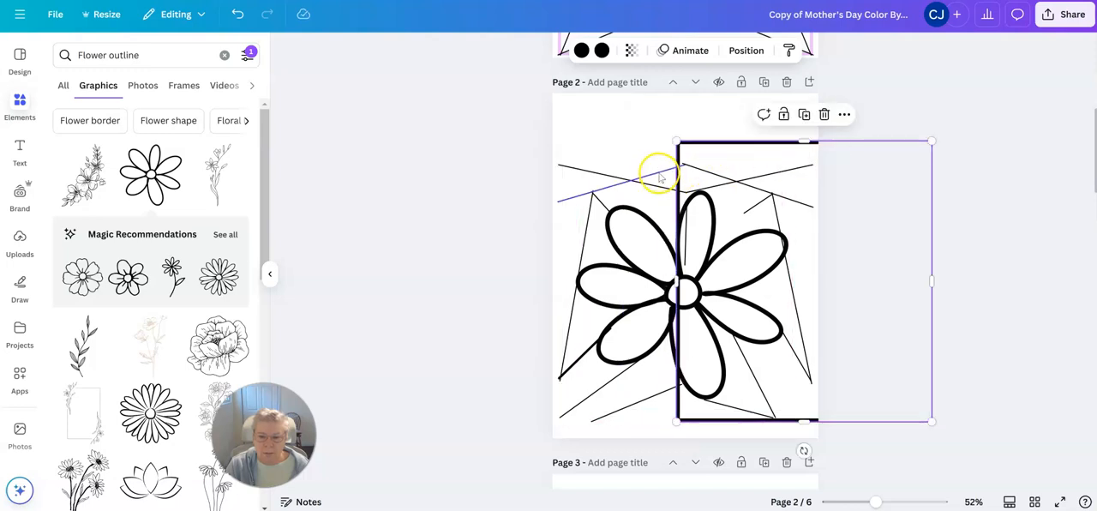
{"action": "left_click", "coordinate": [661, 177]}
{"action": "left_click_drag", "start_coordinate": [678, 169], "coordinate": [688, 144]}
{"action": "left_click", "coordinate": [788, 191]}
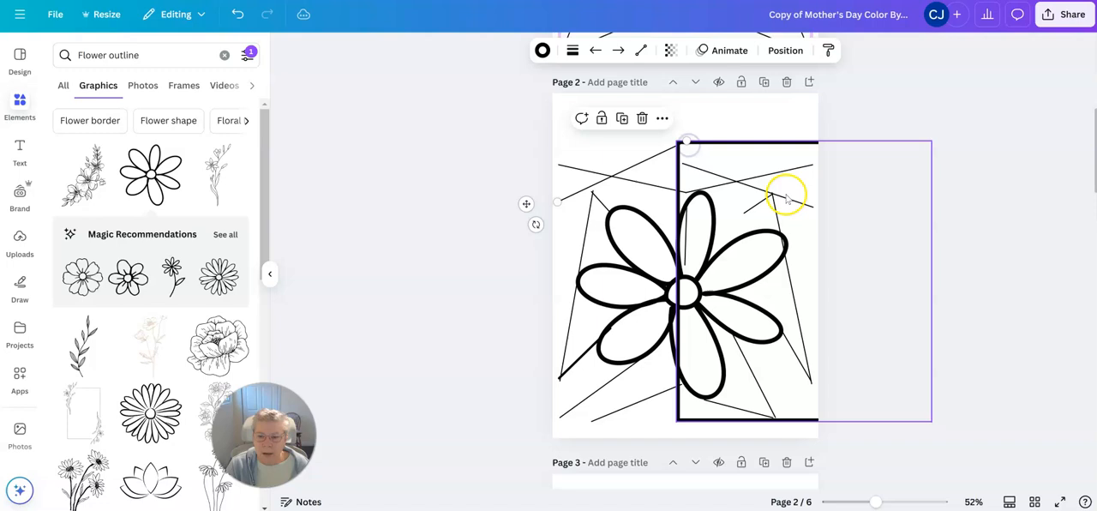
Step: Raise the inner end of the upper-right peak line to match the left one, and put the frame back around the lines
{"action": "left_click_drag", "start_coordinate": [808, 166], "coordinate": [866, 157]}
{"action": "left_click", "coordinate": [694, 169]}
{"action": "left_click_drag", "start_coordinate": [683, 161], "coordinate": [688, 145]}
{"action": "left_click_drag", "start_coordinate": [780, 151], "coordinate": [594, 152]}
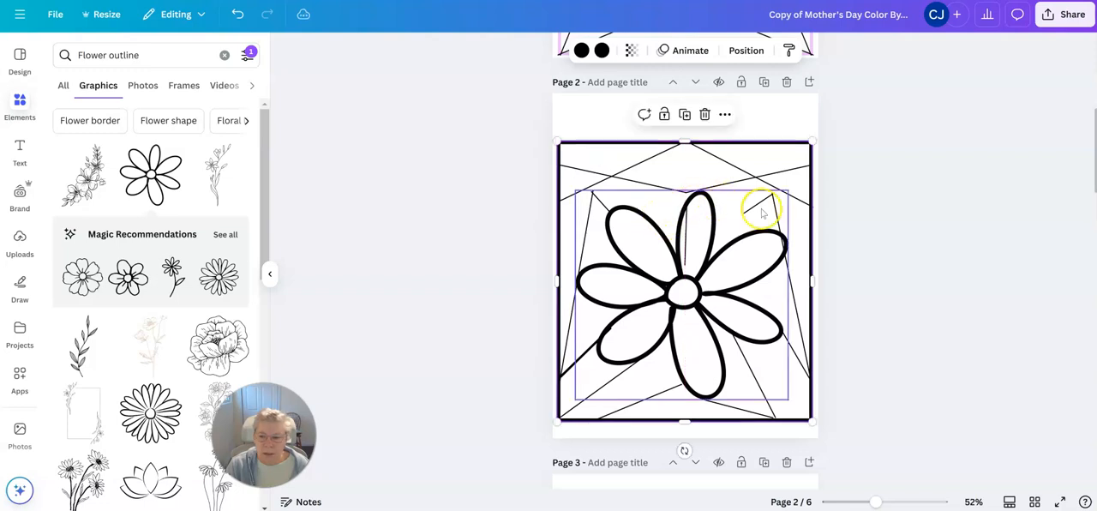
Step: Move the daisy and frame aside and delete the short vertical line above the daisy's center
{"action": "left_click_drag", "start_coordinate": [739, 300], "coordinate": [739, 345]}
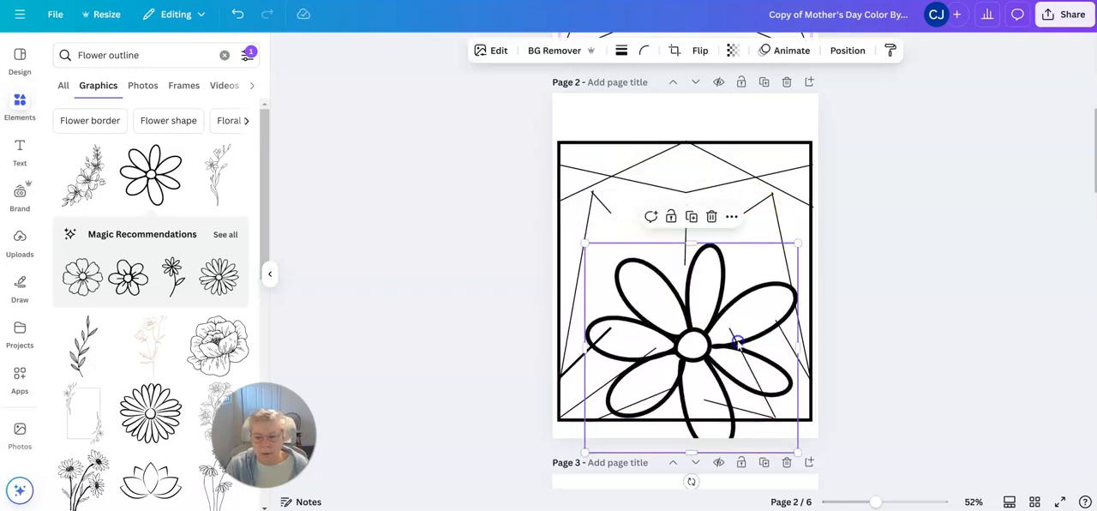
{"action": "left_click", "coordinate": [684, 235]}
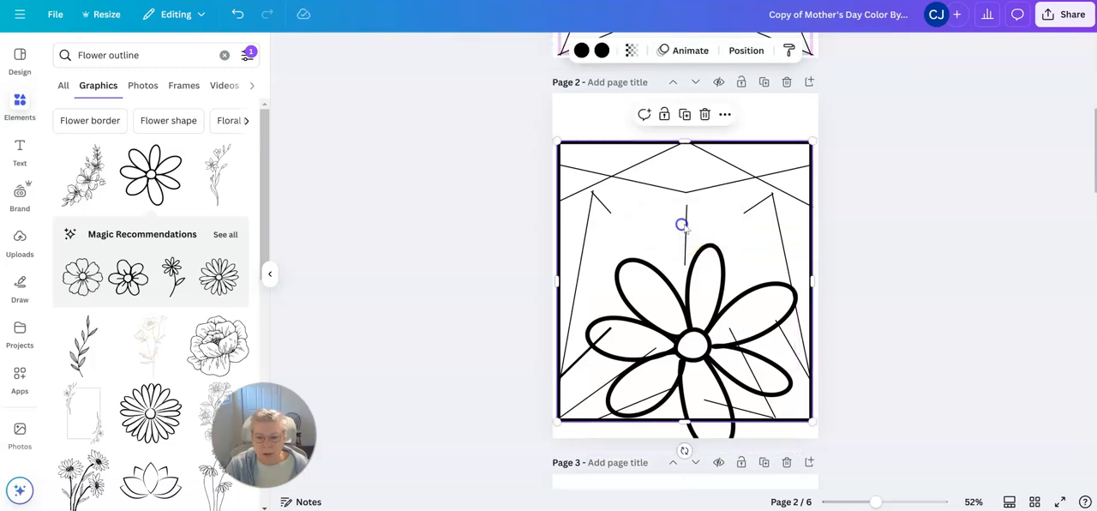
{"action": "left_click_drag", "start_coordinate": [688, 225], "coordinate": [854, 221]}
{"action": "left_click", "coordinate": [687, 232]}
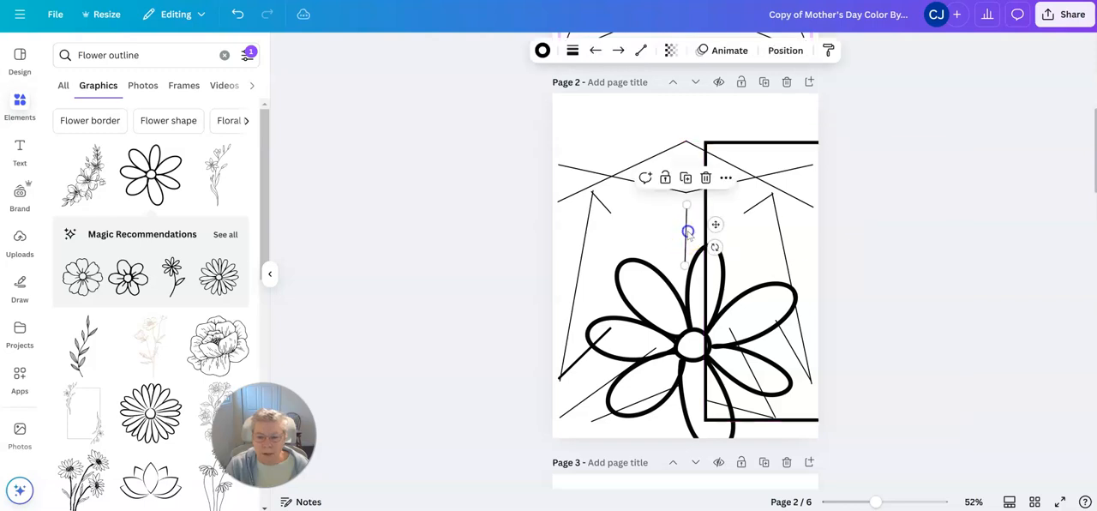
{"action": "left_click", "coordinate": [705, 177]}
Step: Delete the short diagonal line at the upper right of the design, and move the daisy back up among the lines
{"action": "left_click_drag", "start_coordinate": [814, 227], "coordinate": [874, 231]}
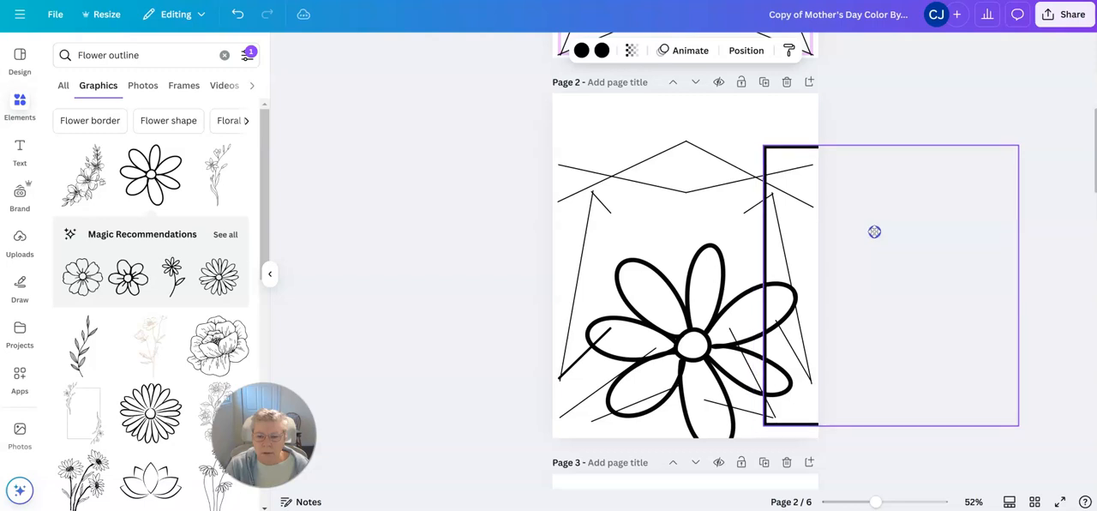
{"action": "left_click", "coordinate": [751, 213]}
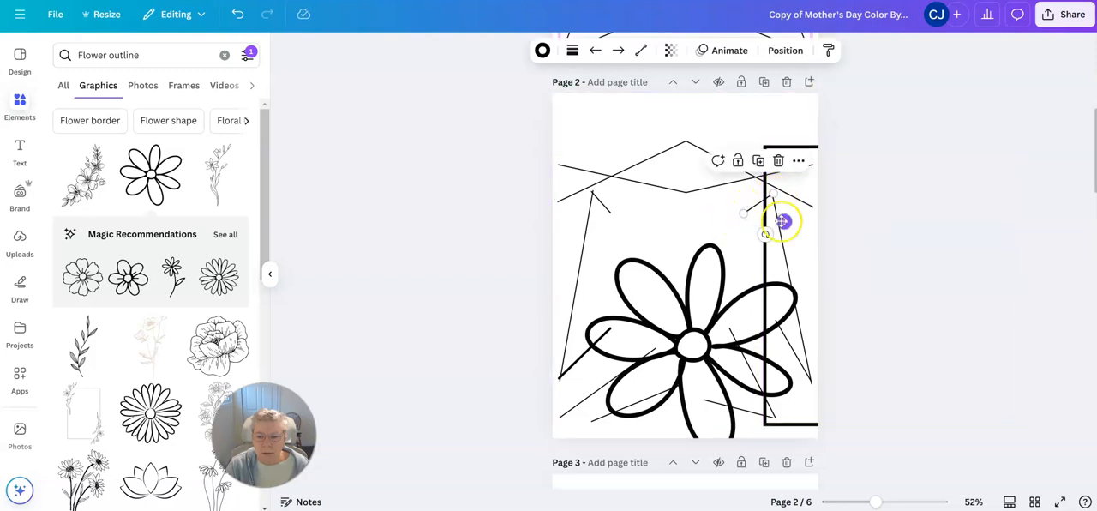
{"action": "left_click", "coordinate": [780, 164]}
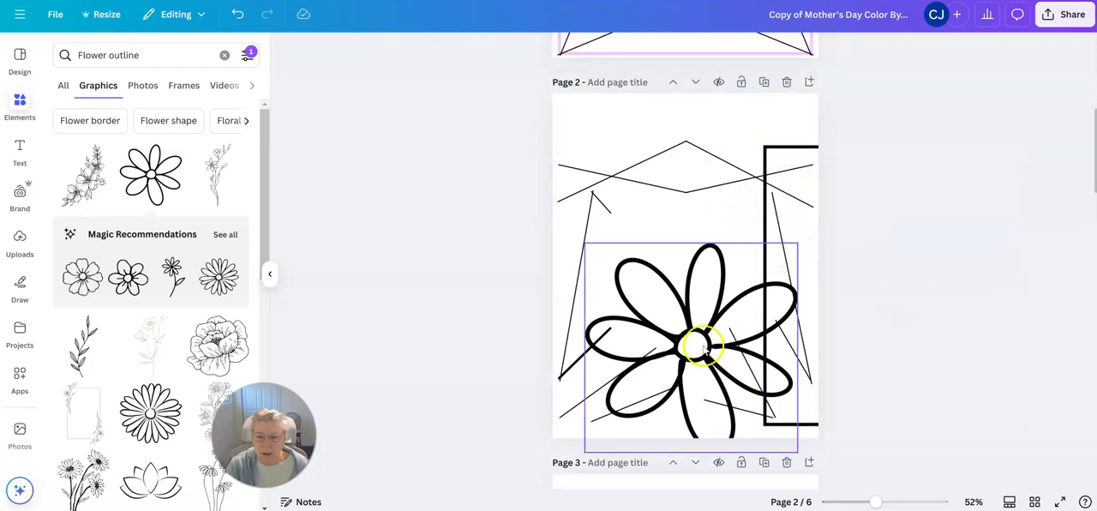
{"action": "left_click_drag", "start_coordinate": [701, 345], "coordinate": [690, 299]}
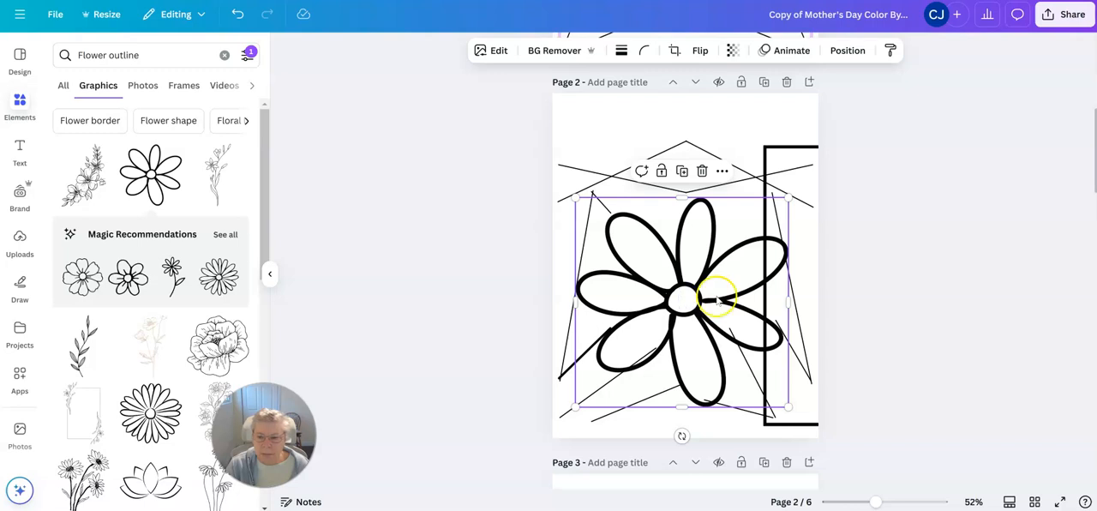
{"action": "left_click", "coordinate": [958, 271]}
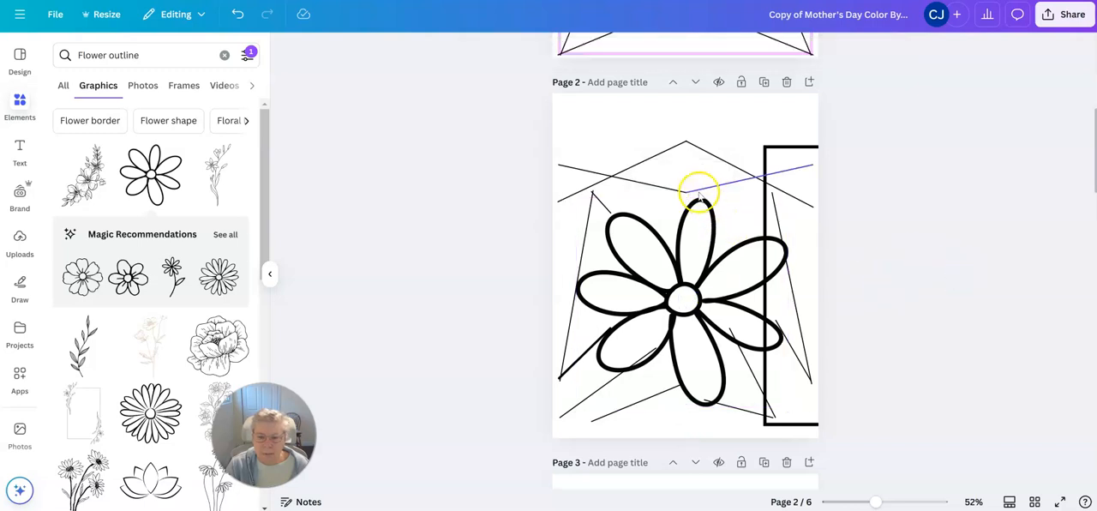
Step: Lower the inner ends of the two V-shaped lines above the daisy so they reach its top petal
{"action": "left_click", "coordinate": [698, 191]}
{"action": "left_click_drag", "start_coordinate": [685, 192], "coordinate": [682, 221]}
{"action": "left_click", "coordinate": [685, 191]}
{"action": "left_click", "coordinate": [692, 215]}
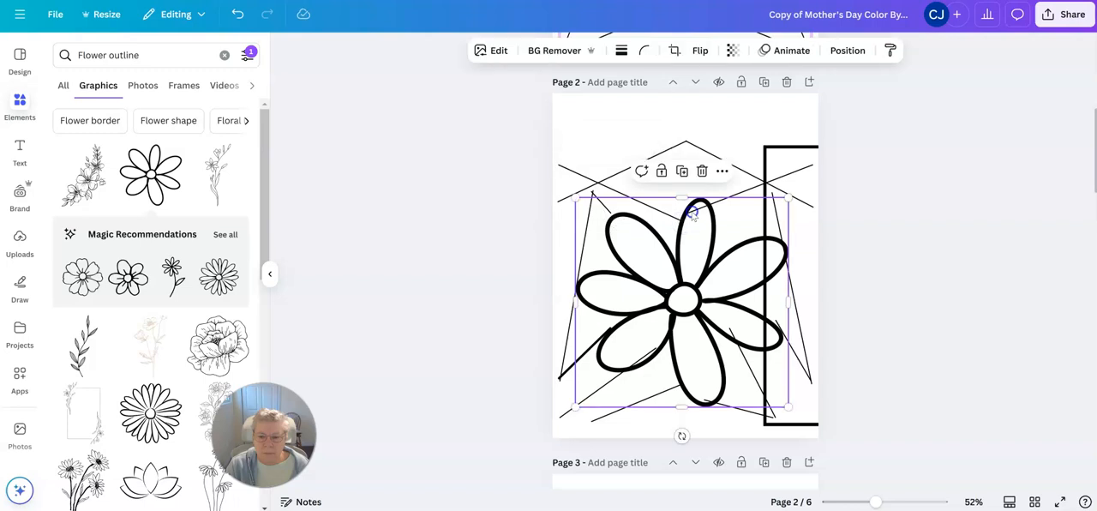
Step: Pull the right V line's inner end to the top petal's right edge, and reposition the daisy and frame around the lines
{"action": "left_click_drag", "start_coordinate": [713, 227], "coordinate": [717, 245]}
{"action": "left_click", "coordinate": [700, 210]}
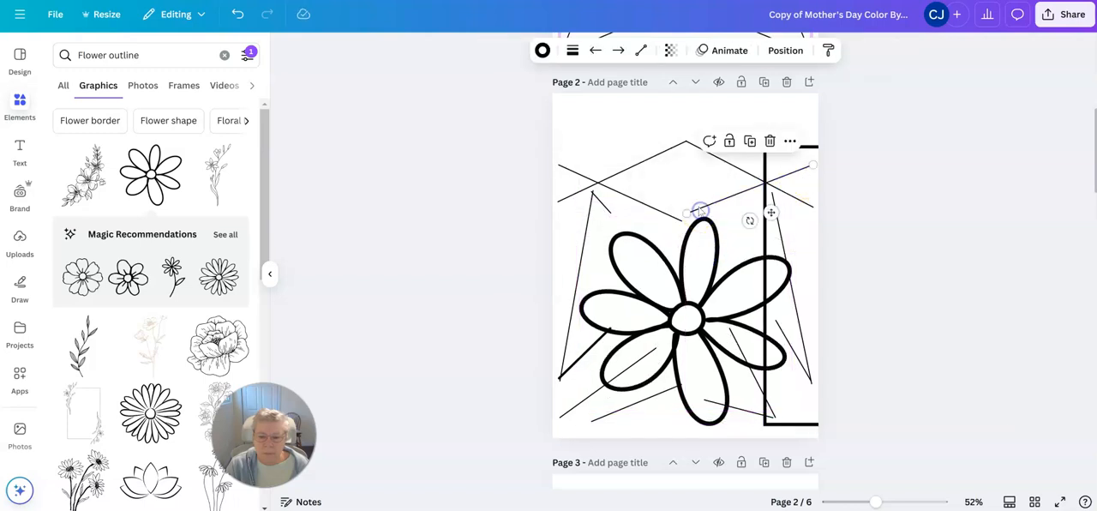
{"action": "left_click_drag", "start_coordinate": [688, 213], "coordinate": [707, 207]}
{"action": "left_click_drag", "start_coordinate": [703, 244], "coordinate": [695, 237]}
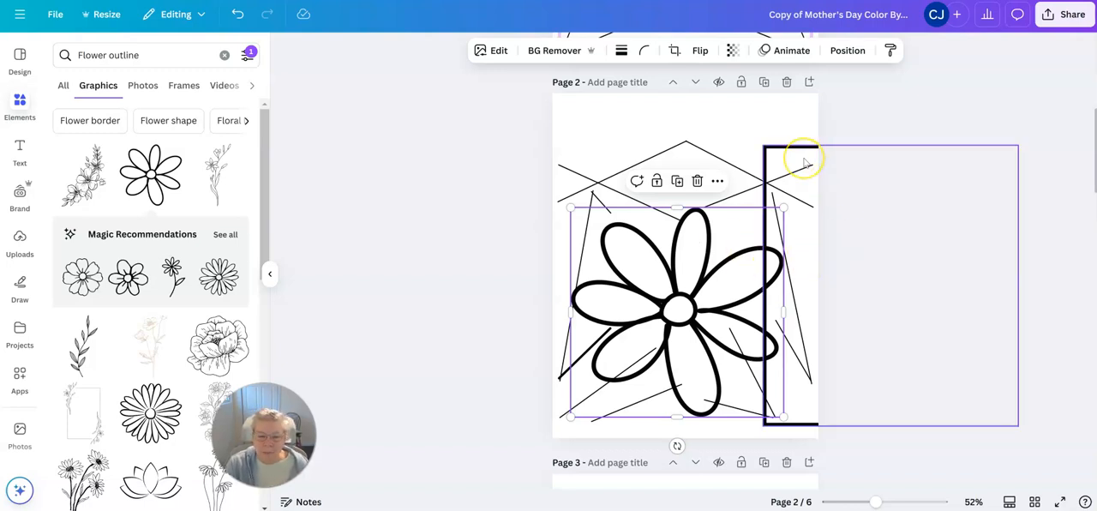
{"action": "left_click_drag", "start_coordinate": [805, 162], "coordinate": [597, 160]}
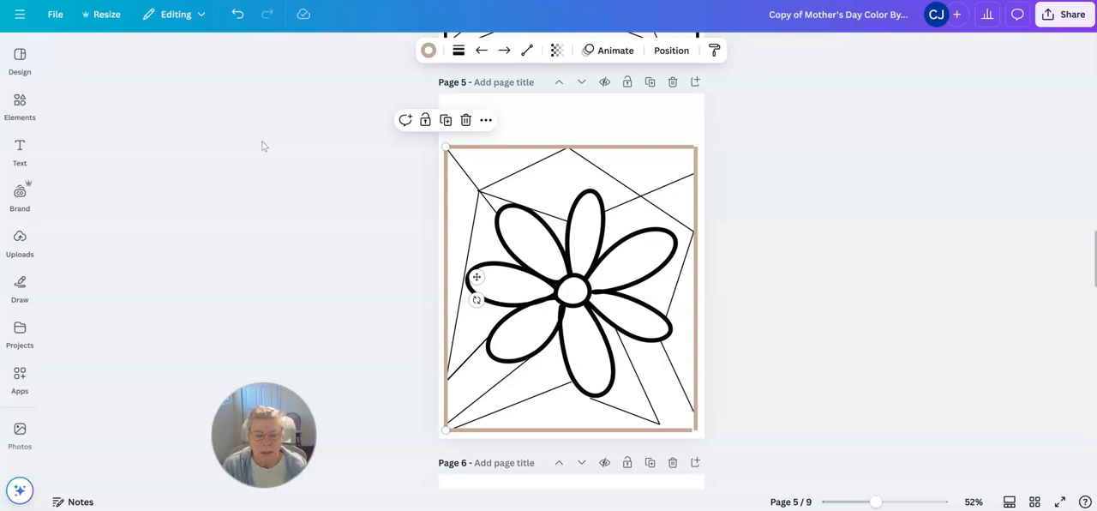
{"action": "left_click", "coordinate": [656, 149]}
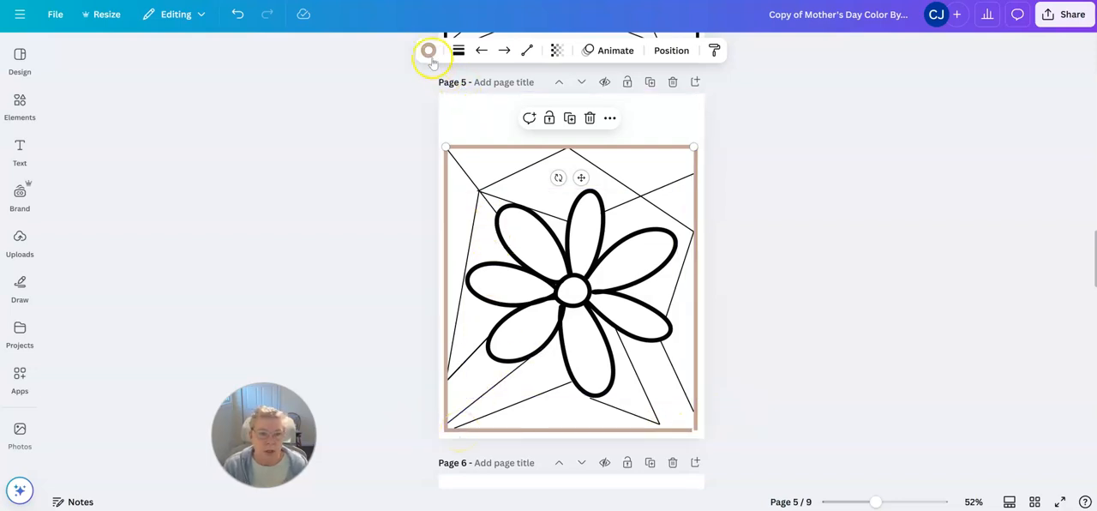
{"action": "left_click", "coordinate": [612, 178]}
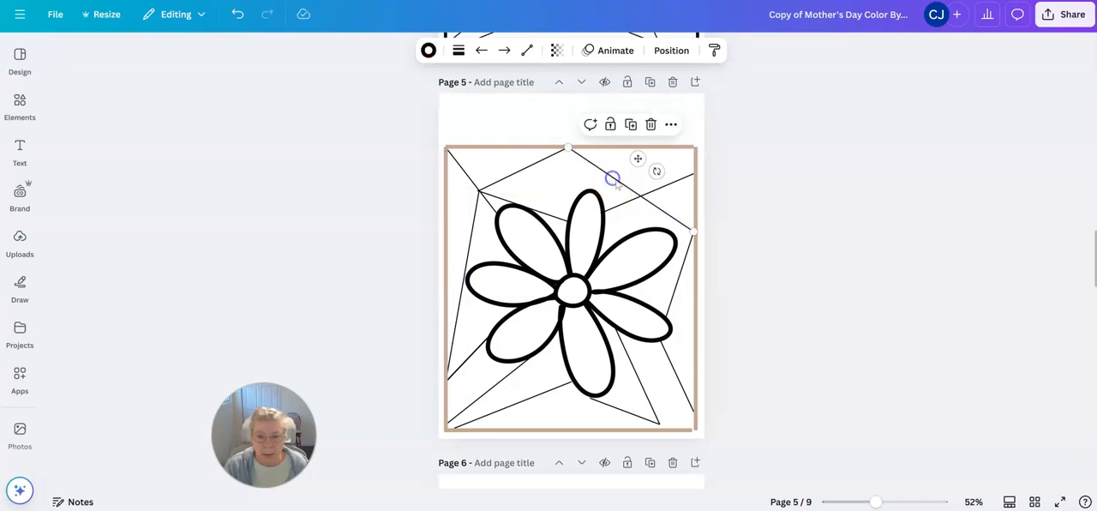
{"action": "left_click", "coordinate": [687, 412]}
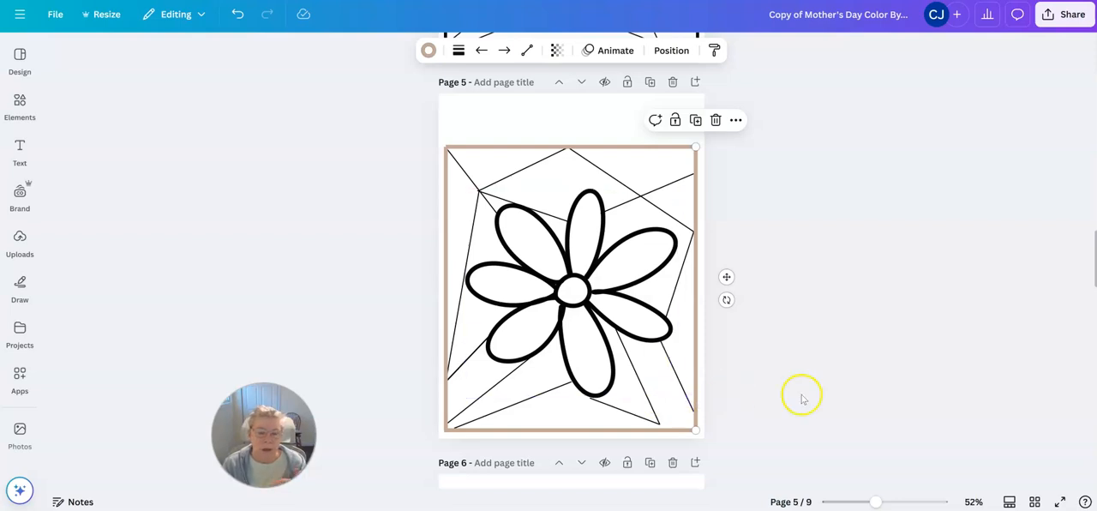
{"action": "left_click", "coordinate": [467, 176]}
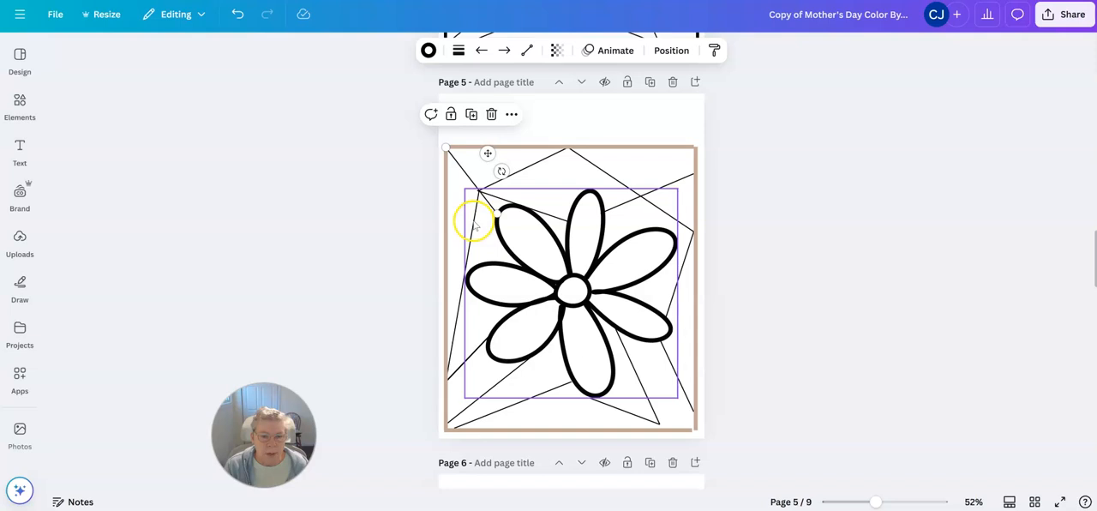
{"action": "left_click", "coordinate": [458, 314]}
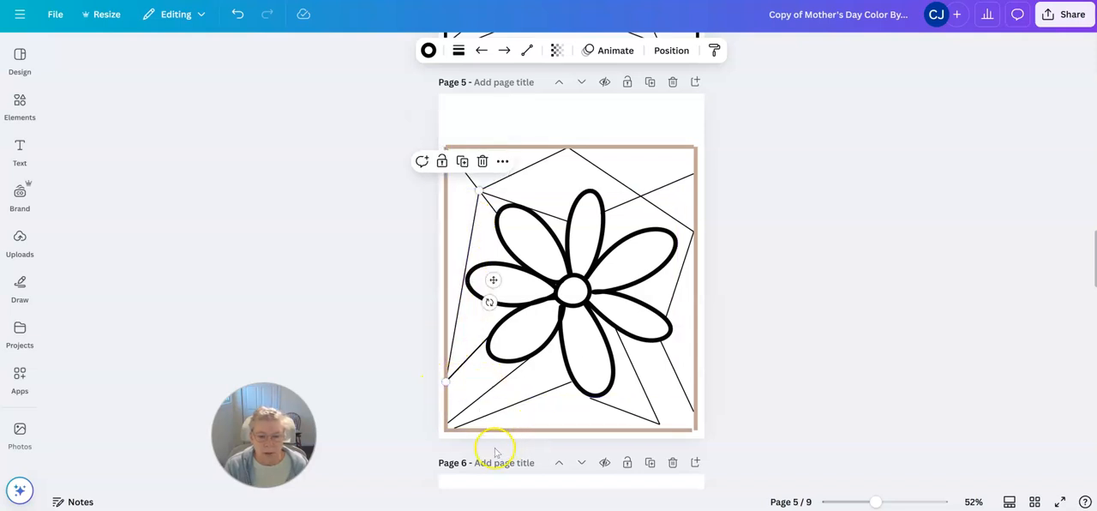
Step: Adjust the short line below the daisy on page 5 so it runs from the bottom petal's tip to the frame's bottom edge
{"action": "left_click", "coordinate": [607, 406]}
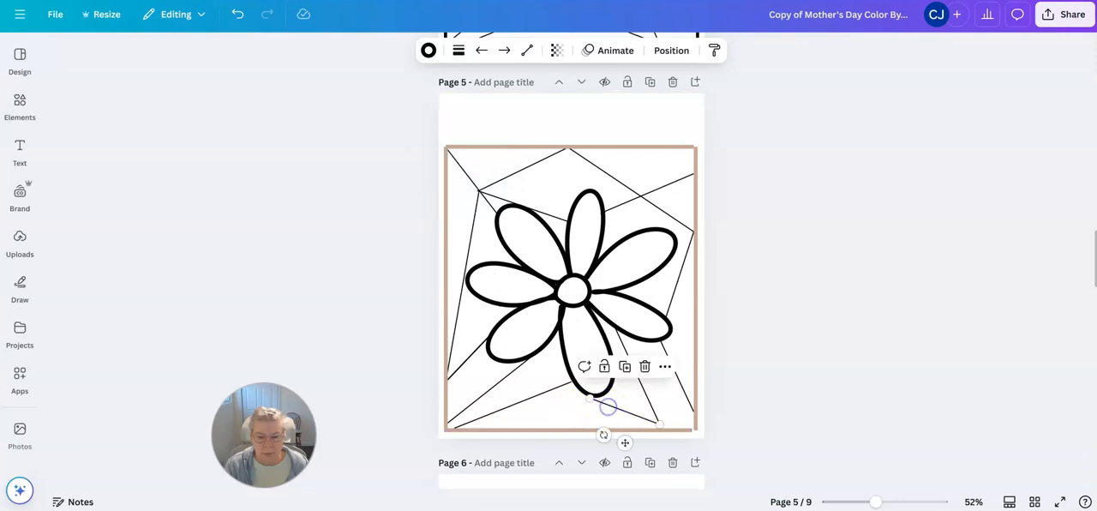
{"action": "left_click_drag", "start_coordinate": [591, 396], "coordinate": [599, 395]}
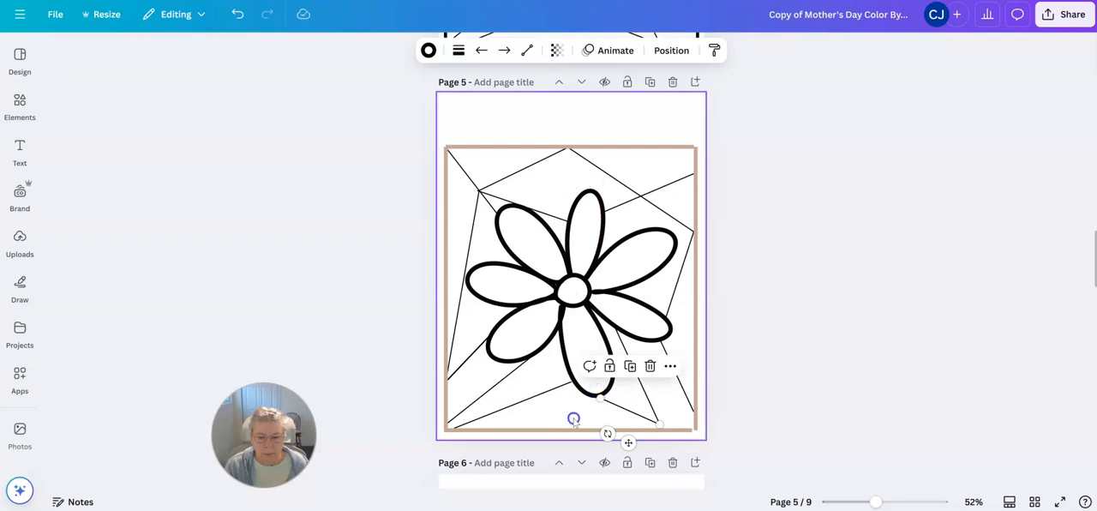
{"action": "left_click", "coordinate": [610, 406]}
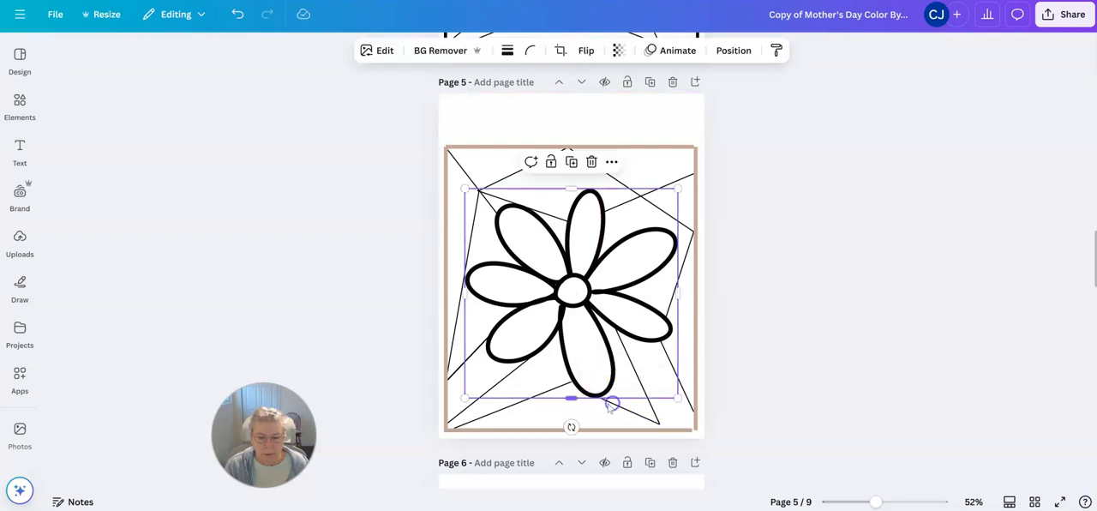
{"action": "left_click", "coordinate": [626, 412]}
{"action": "left_click_drag", "start_coordinate": [600, 394], "coordinate": [601, 392]}
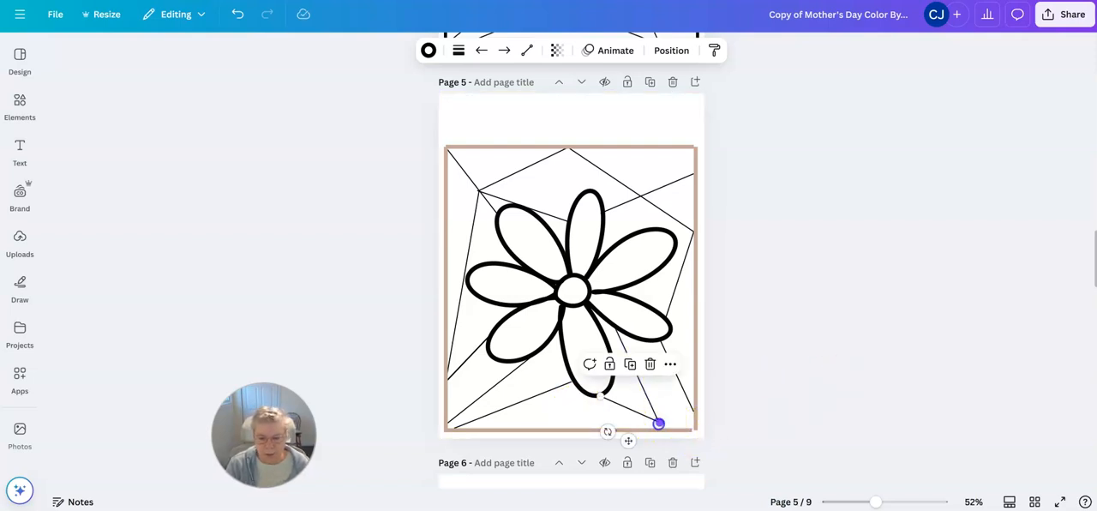
{"action": "left_click_drag", "start_coordinate": [659, 424], "coordinate": [601, 403]}
{"action": "key", "text": "Up"}
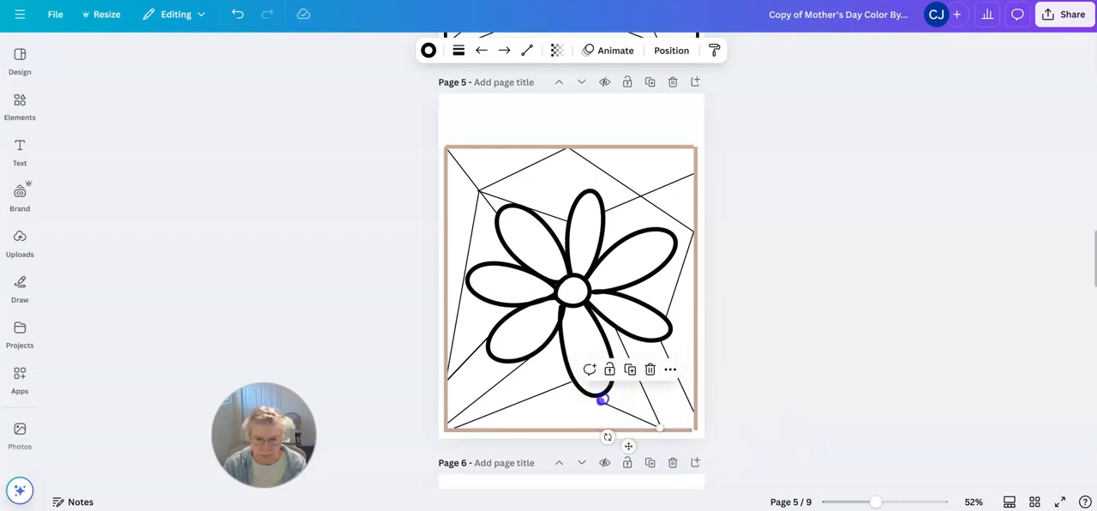
{"action": "left_click", "coordinate": [762, 406]}
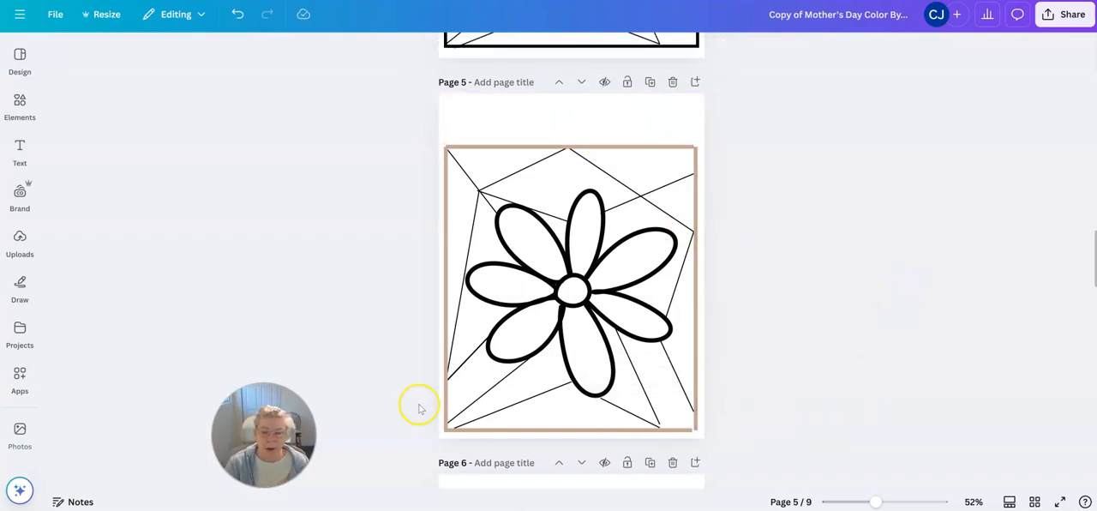
{"action": "scroll", "coordinate": [420, 409], "scroll_direction": "down", "scroll_amount": 5}
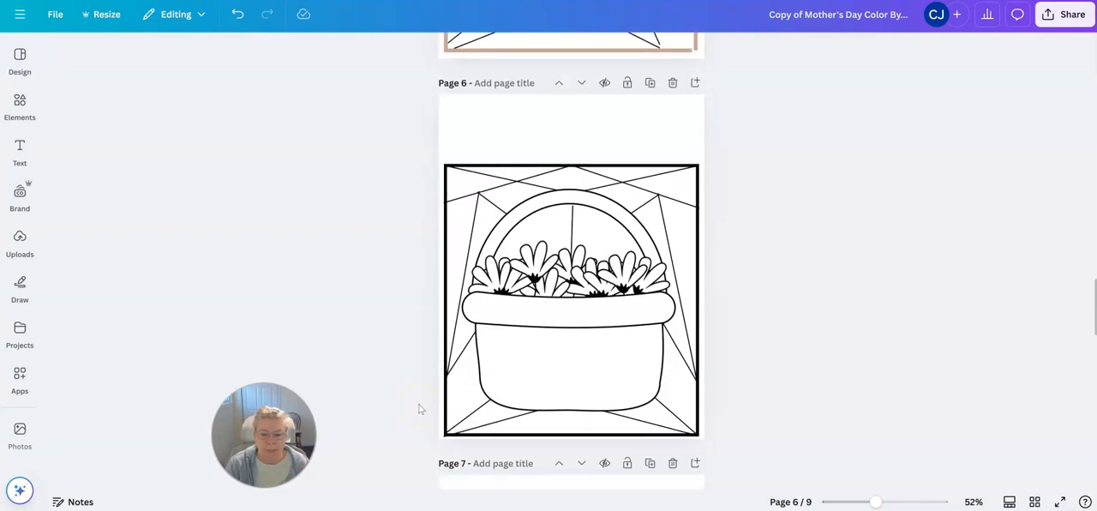
{"action": "scroll", "coordinate": [418, 403], "scroll_direction": "up", "scroll_amount": 7}
{"action": "scroll", "coordinate": [415, 405], "scroll_direction": "up", "scroll_amount": 2}
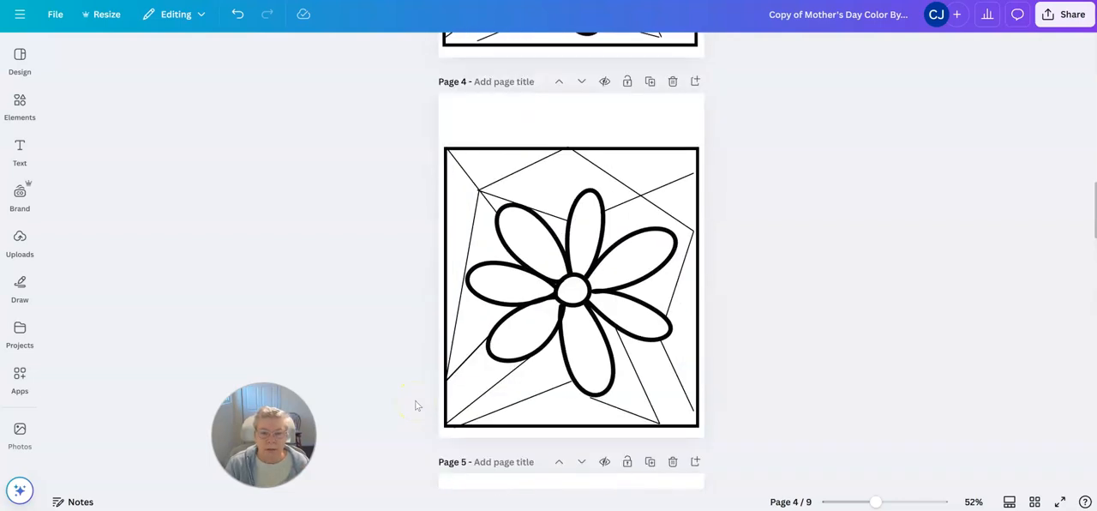